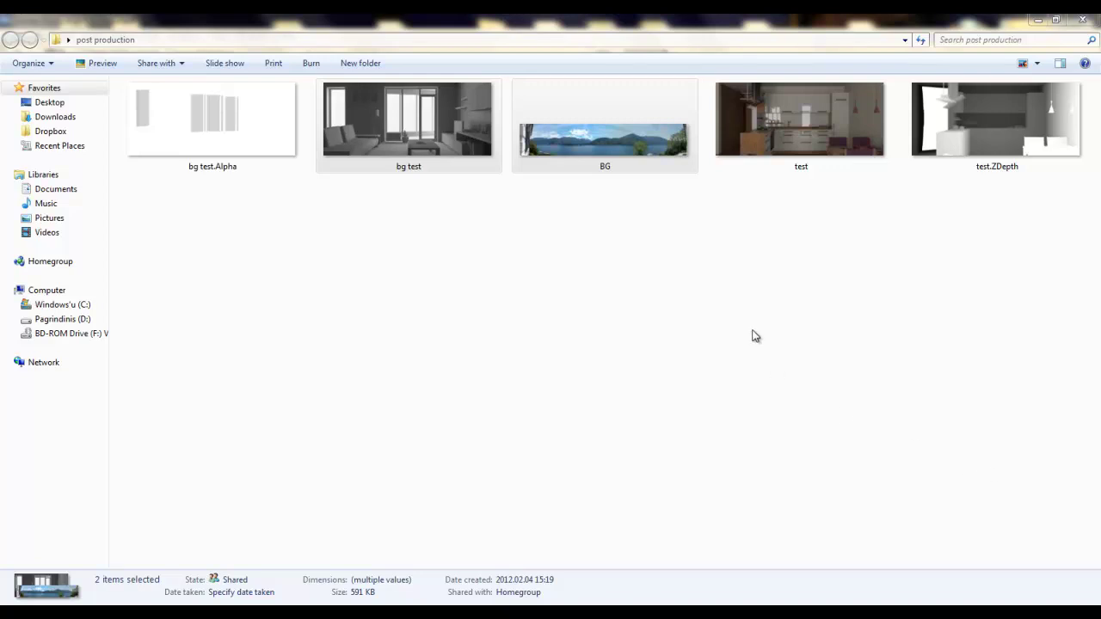
Step: Select test and test.ZDepth in the post production folder and drop both into Photoshop
{"action": "left_click", "coordinate": [752, 336]}
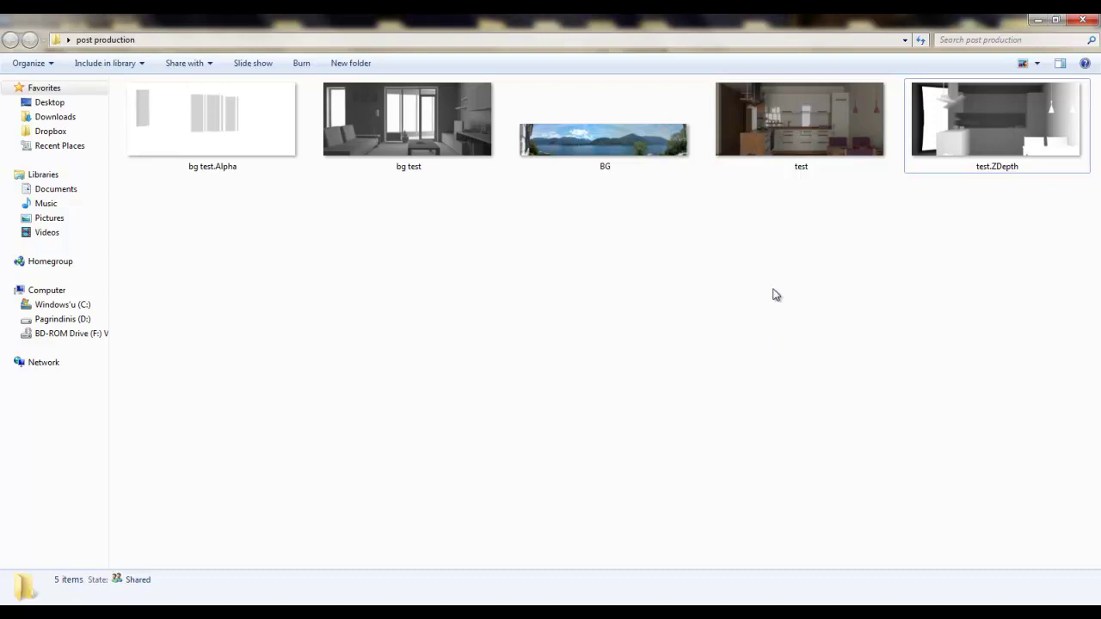
{"action": "left_click_drag", "start_coordinate": [702, 227], "coordinate": [999, 119]}
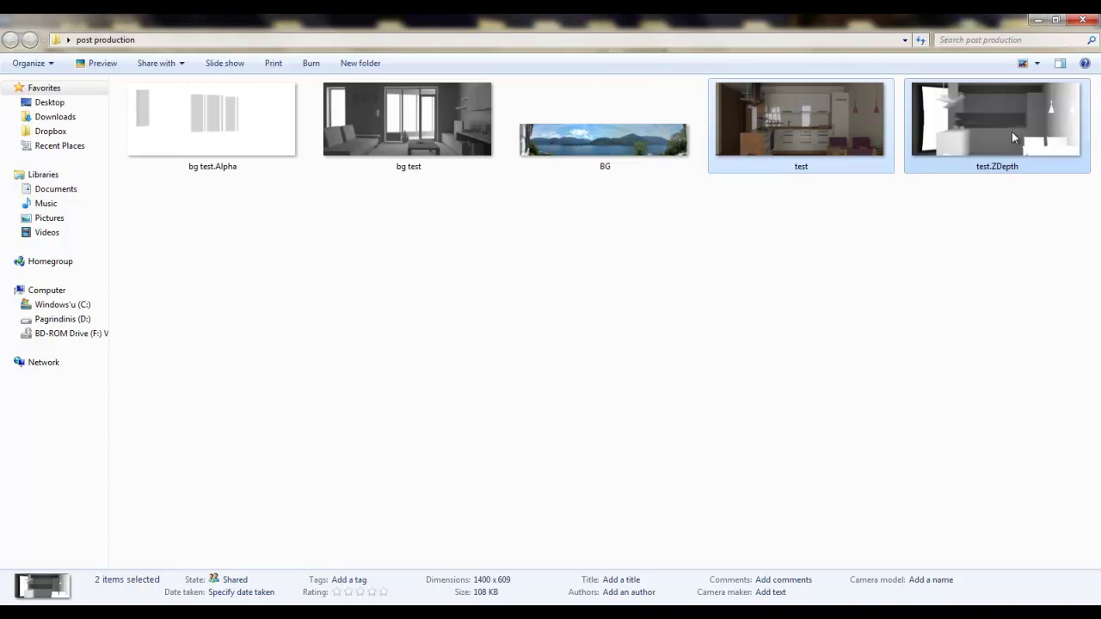
{"action": "left_click", "coordinate": [889, 238]}
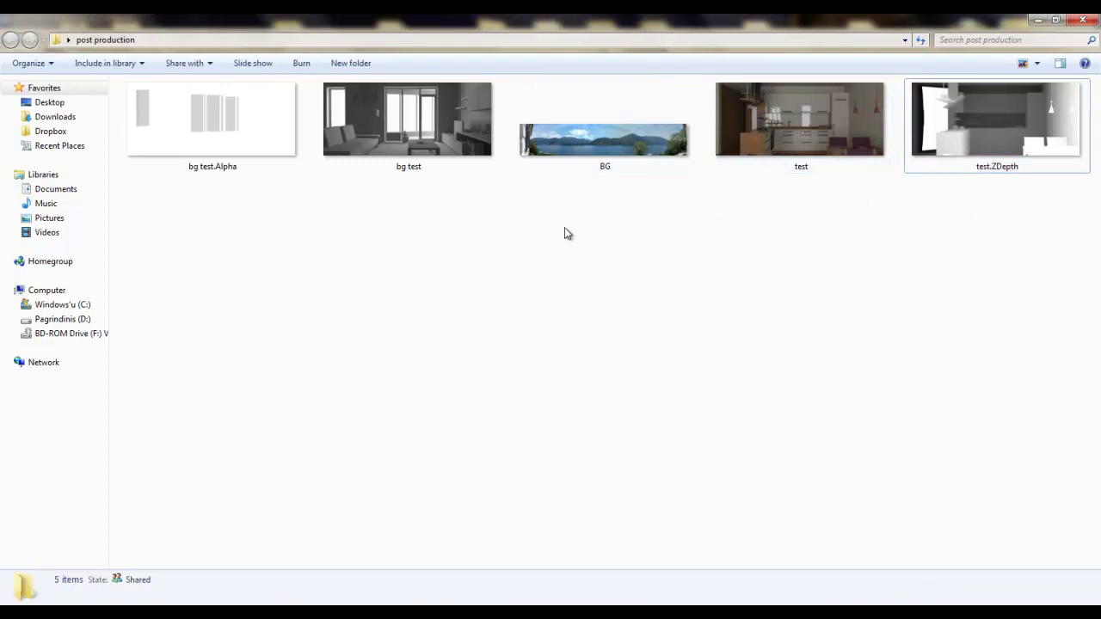
{"action": "left_click_drag", "start_coordinate": [595, 245], "coordinate": [469, 144]}
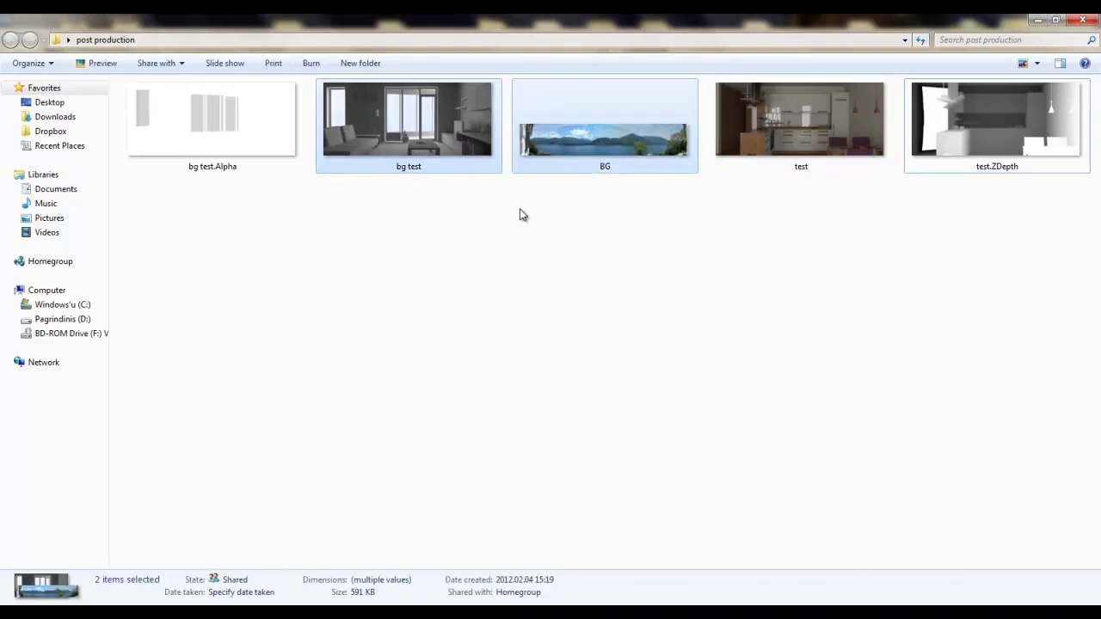
{"action": "left_click", "coordinate": [782, 127]}
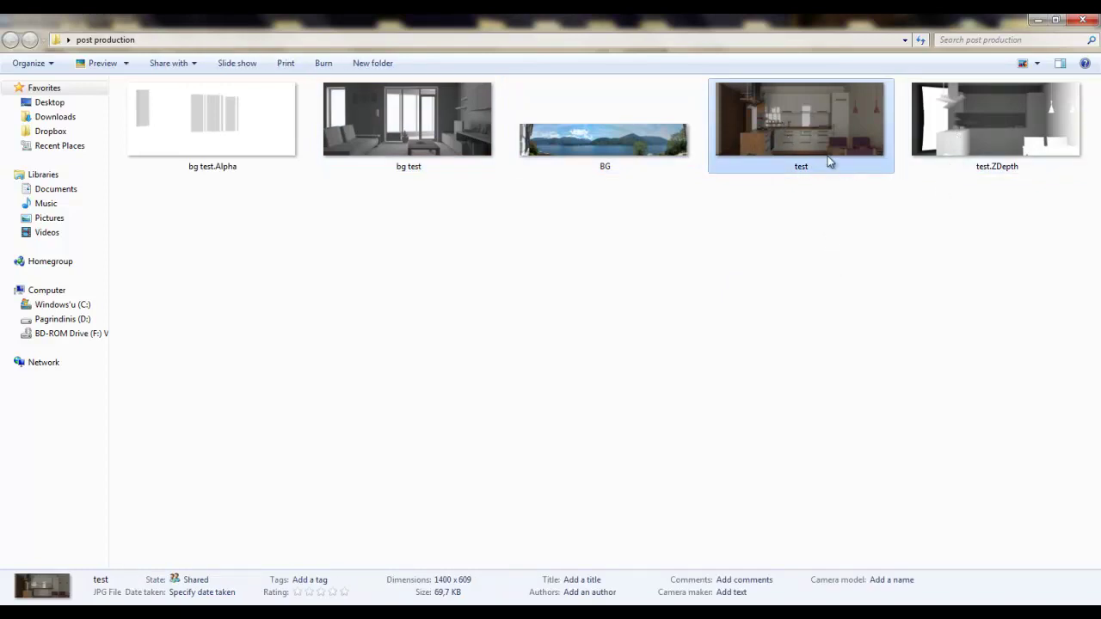
{"action": "key", "text": "shift+Right"}
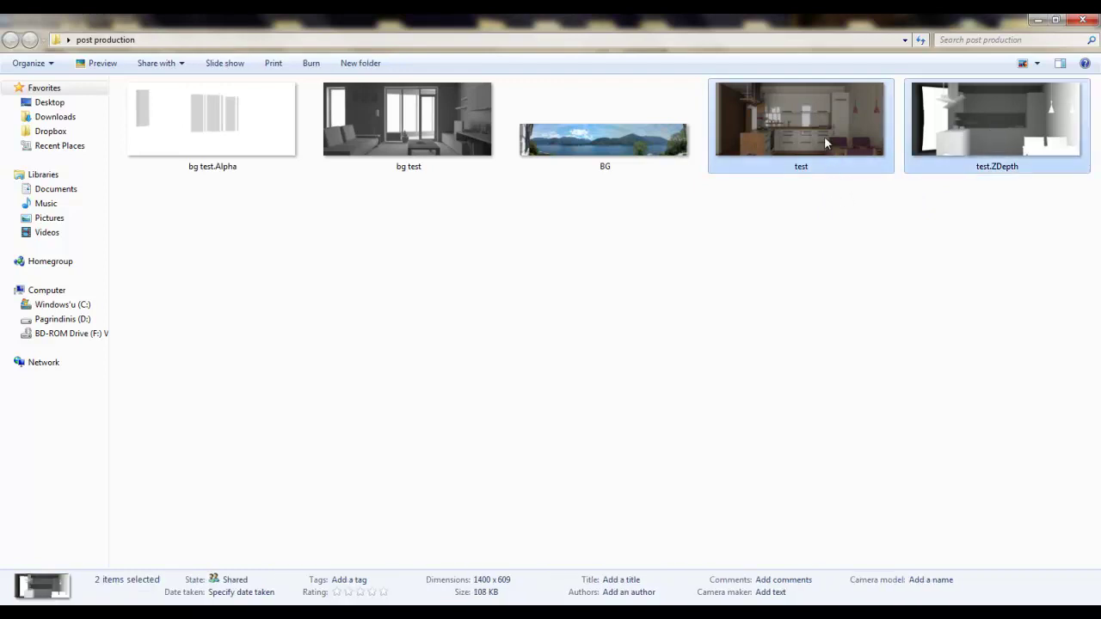
{"action": "left_click_drag", "start_coordinate": [825, 143], "coordinate": [300, 360]}
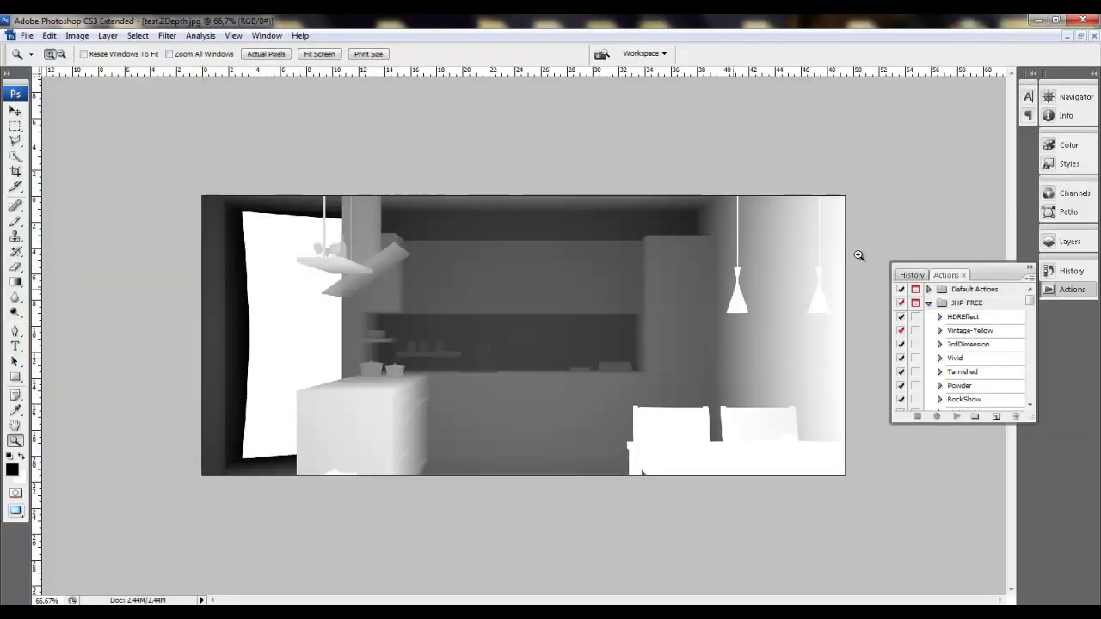
Step: Copy the test.ZDepth image, close it, and paste it into a new Alpha 1 channel
{"action": "left_click", "coordinate": [1080, 37]}
{"action": "left_click_drag", "start_coordinate": [544, 83], "coordinate": [621, 125]}
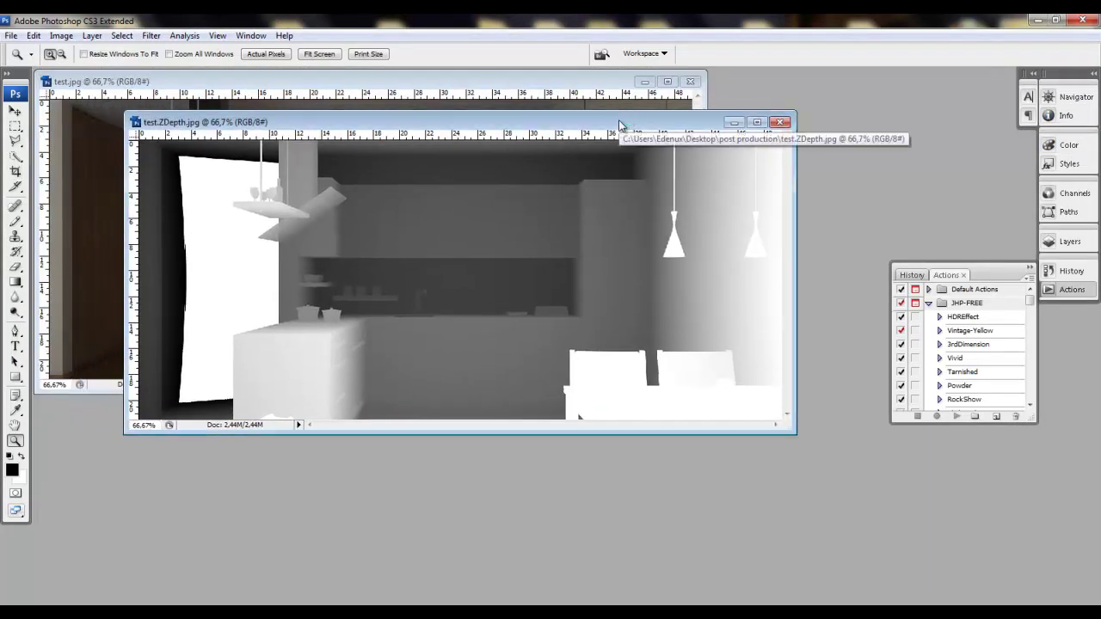
{"action": "key", "text": "ctrl+a"}
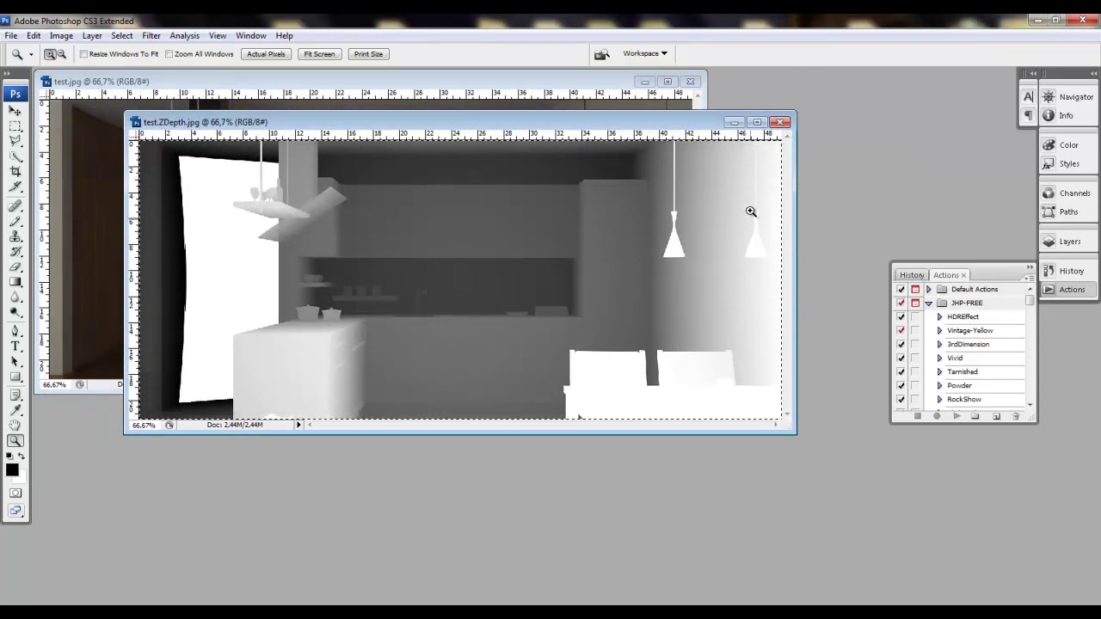
{"action": "left_click", "coordinate": [780, 122]}
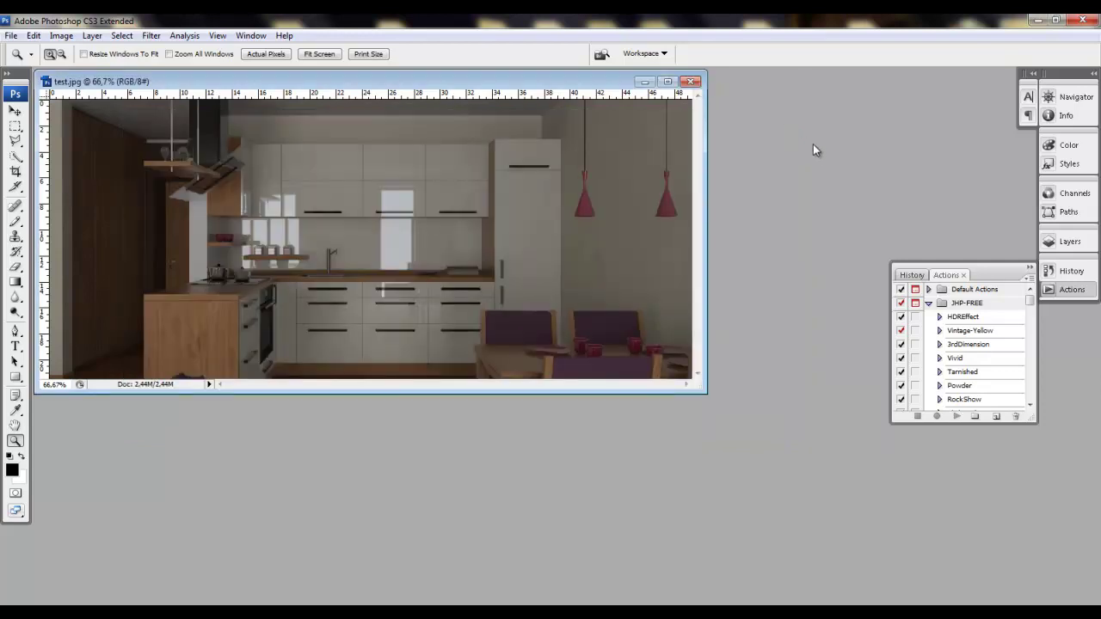
{"action": "left_click", "coordinate": [1074, 195]}
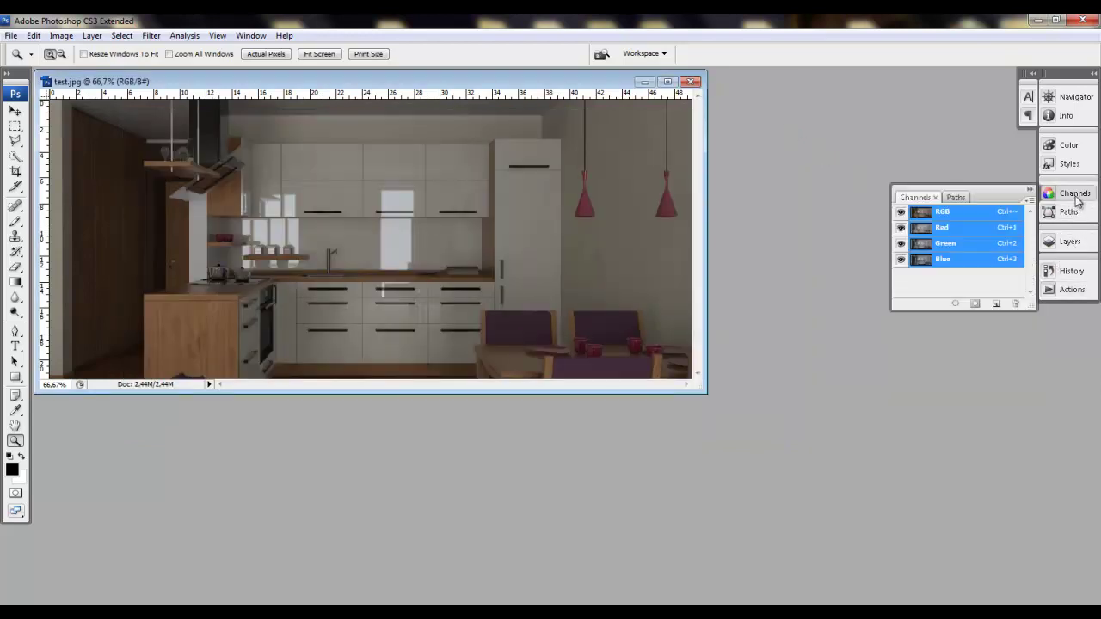
{"action": "left_click", "coordinate": [996, 304]}
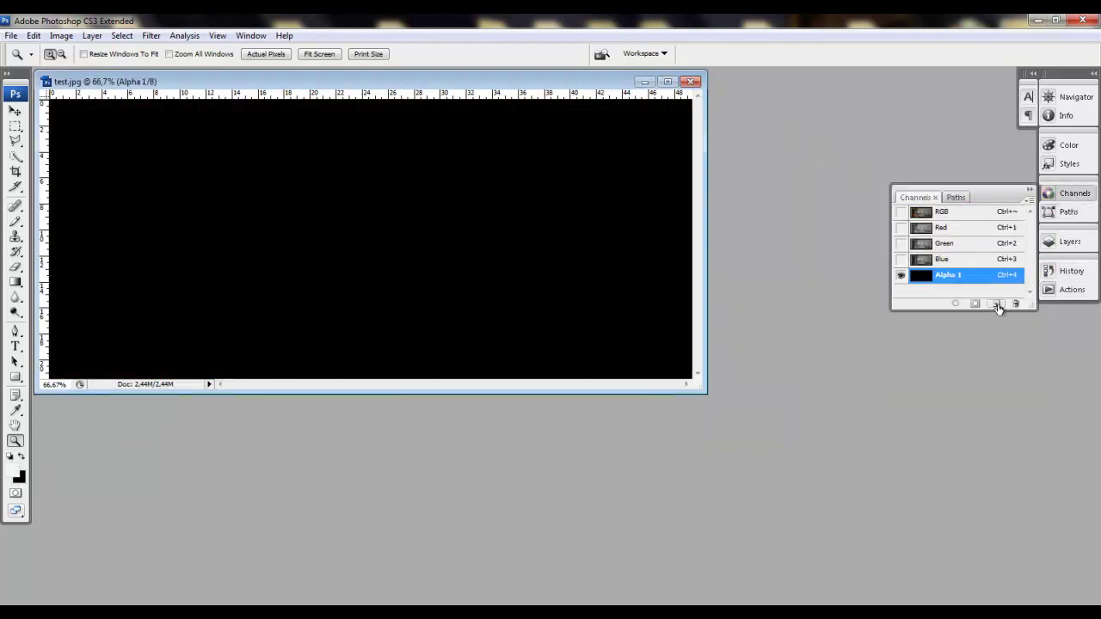
{"action": "key", "text": "ctrl+v"}
Step: Return to the RGB channel and fit the maximized test.jpg on screen
{"action": "left_click", "coordinate": [944, 215]}
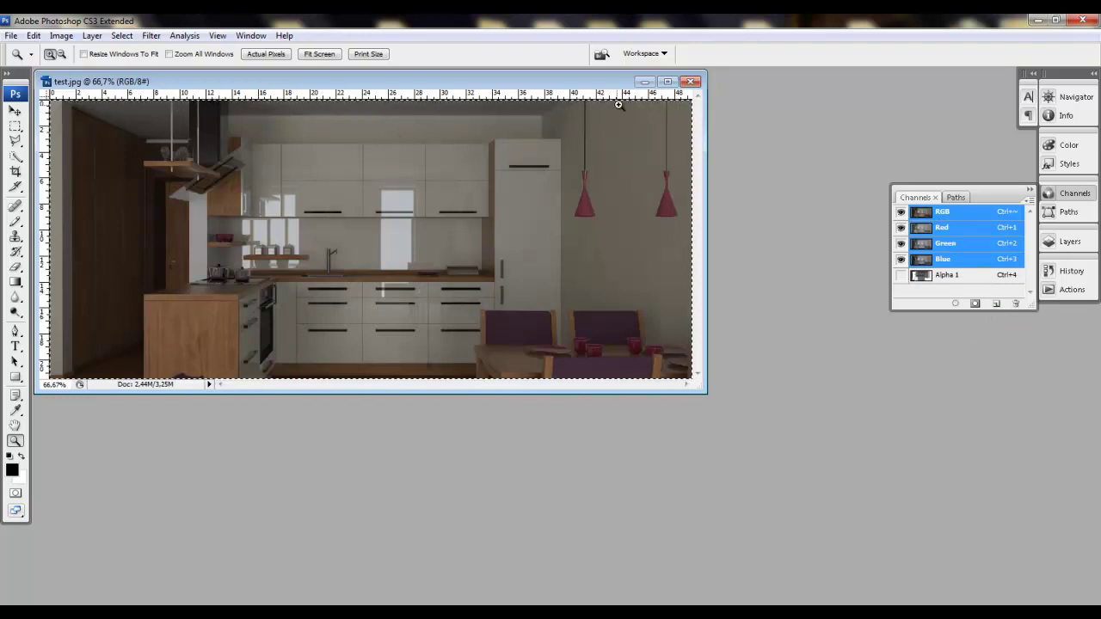
{"action": "left_click", "coordinate": [668, 81]}
{"action": "right_click", "coordinate": [490, 239]}
{"action": "left_click", "coordinate": [492, 241]}
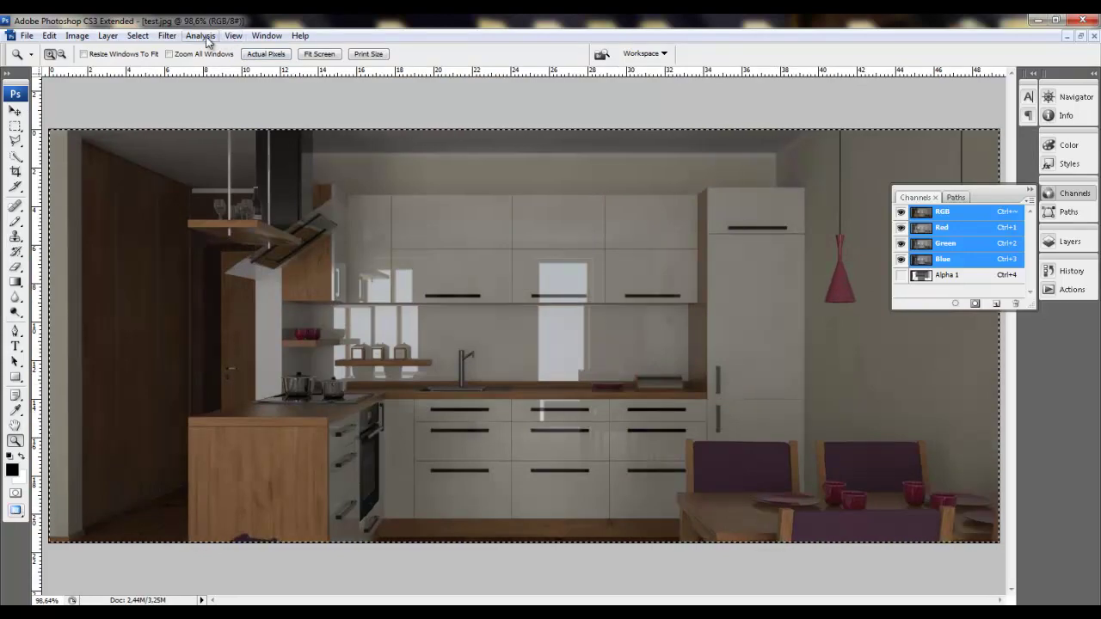
Step: Open Lens Blur and set its depth map source to Alpha 1
{"action": "left_click", "coordinate": [167, 35]}
{"action": "mouse_move", "coordinate": [189, 177]}
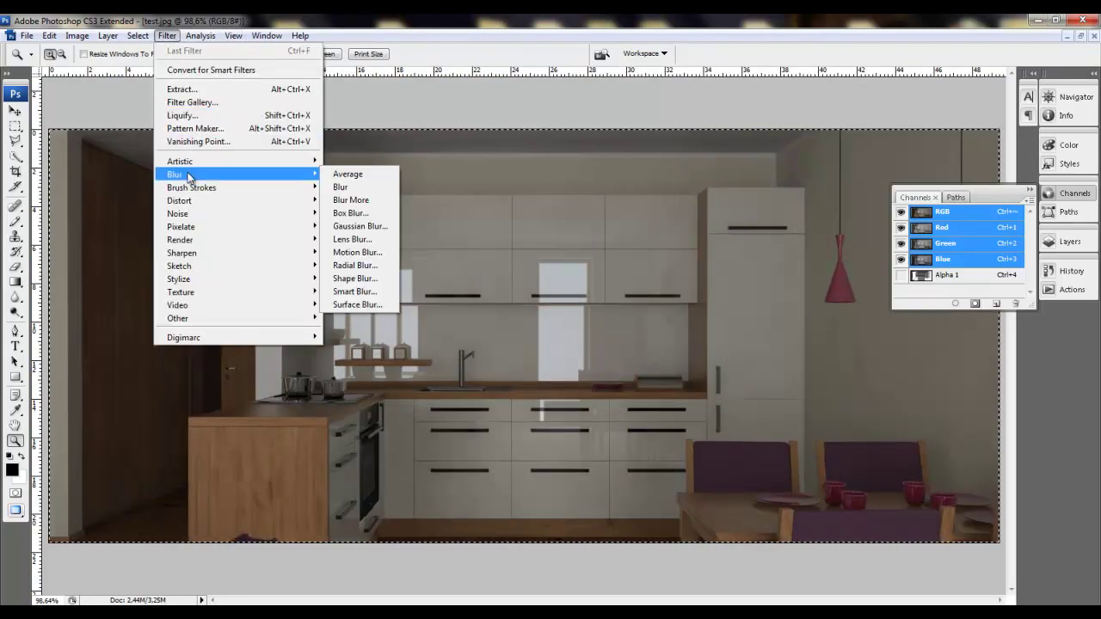
{"action": "left_click", "coordinate": [353, 239]}
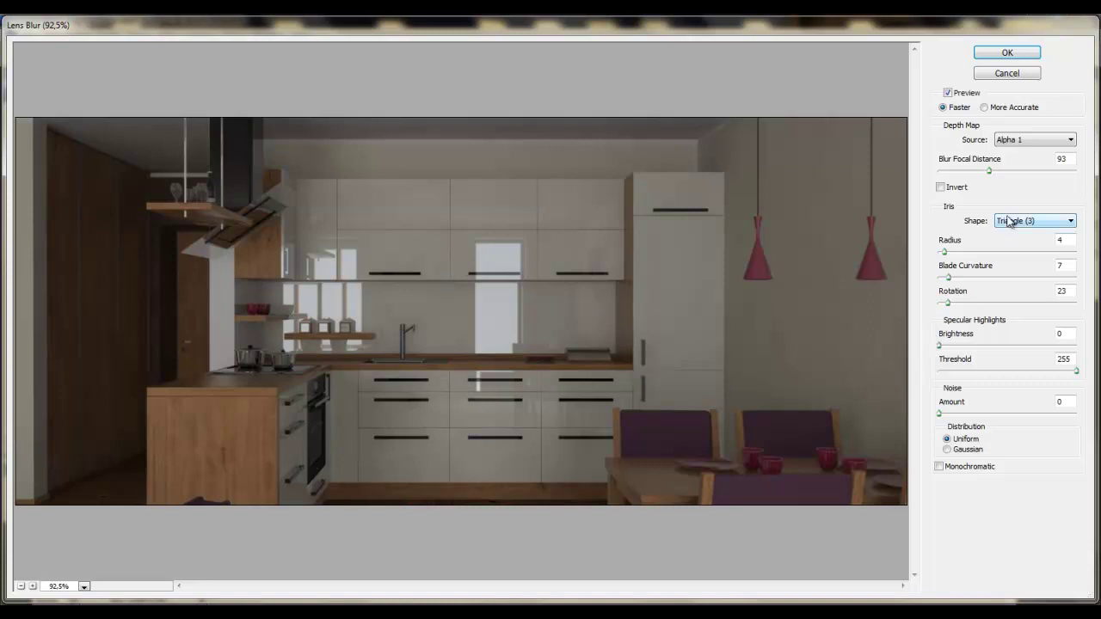
{"action": "left_click", "coordinate": [1021, 146]}
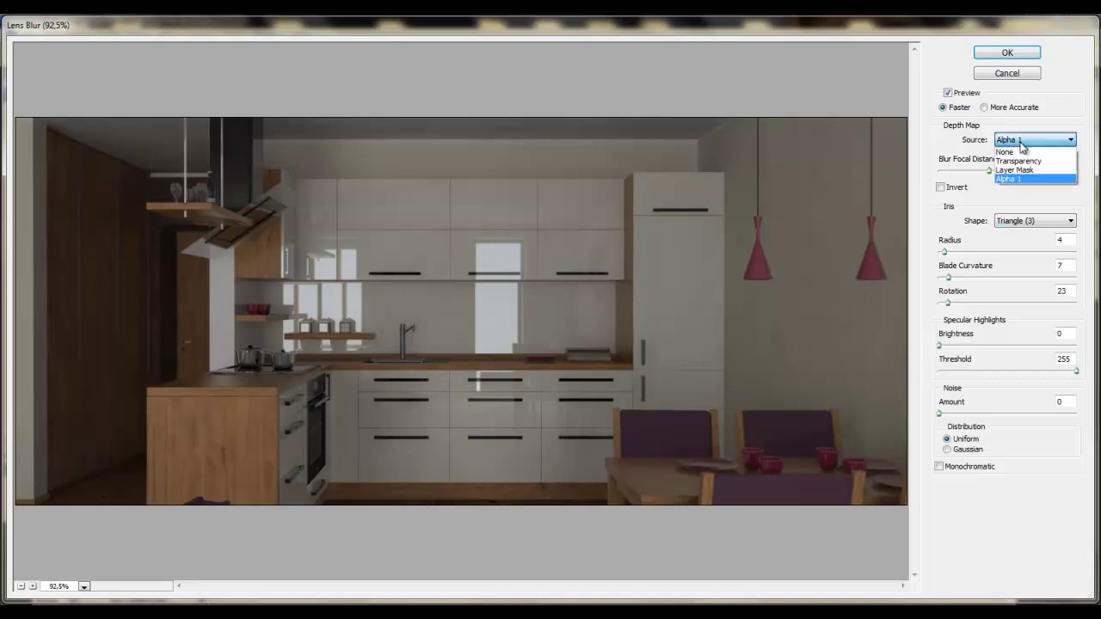
{"action": "left_click", "coordinate": [1018, 186]}
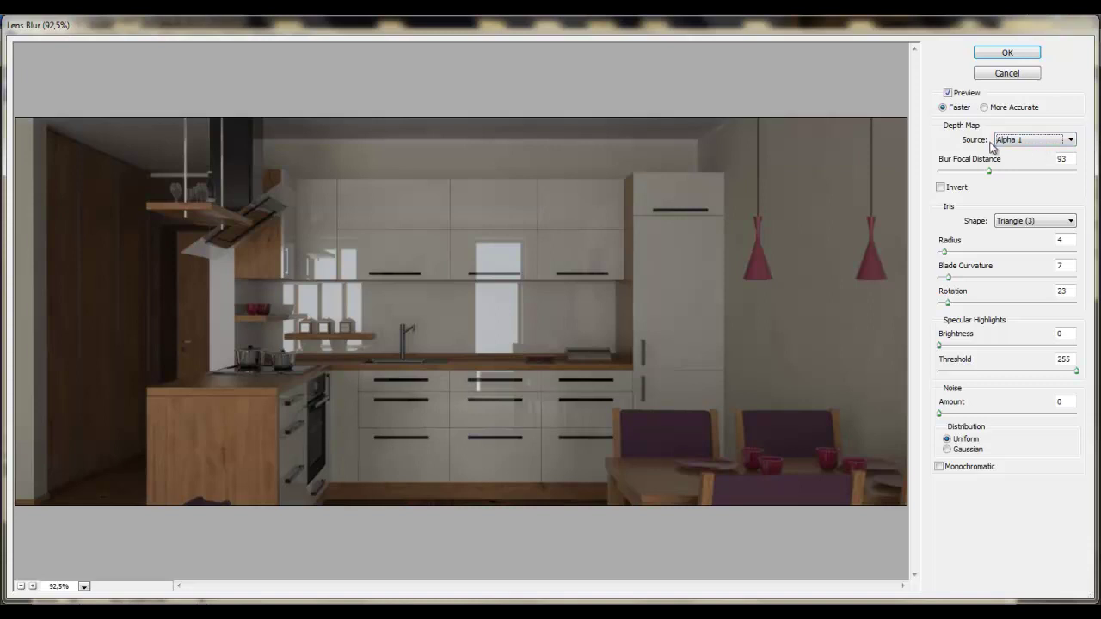
Step: Try different blur focal distances and radii by picking focus points in the preview
{"action": "left_click", "coordinate": [270, 387]}
{"action": "left_click_drag", "start_coordinate": [945, 254], "coordinate": [990, 260]}
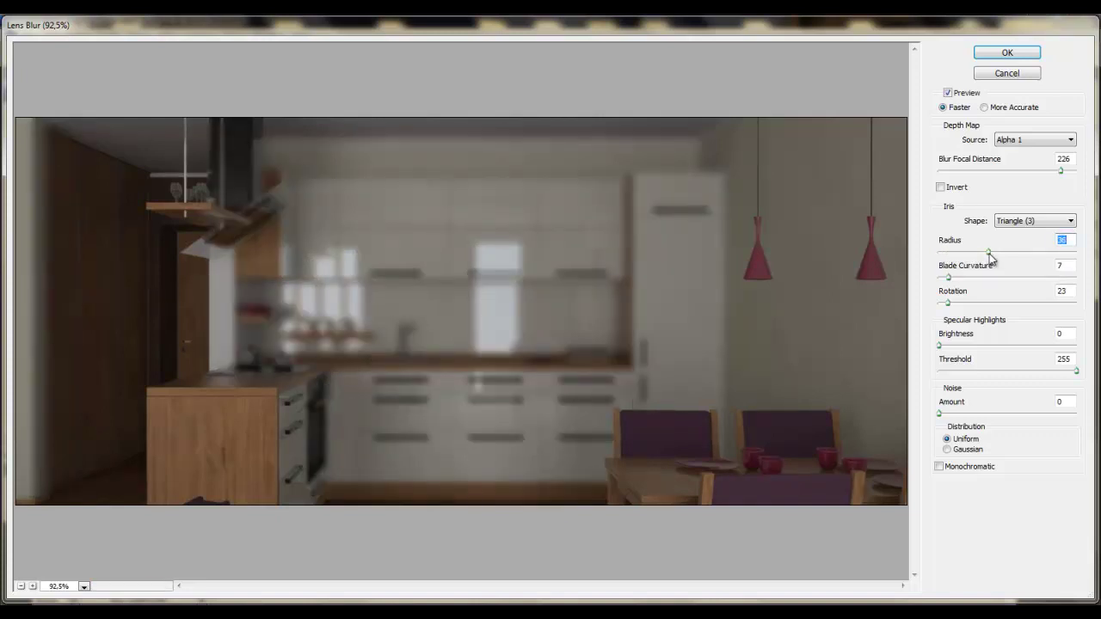
{"action": "left_click", "coordinate": [705, 473]}
{"action": "left_click", "coordinate": [319, 379]}
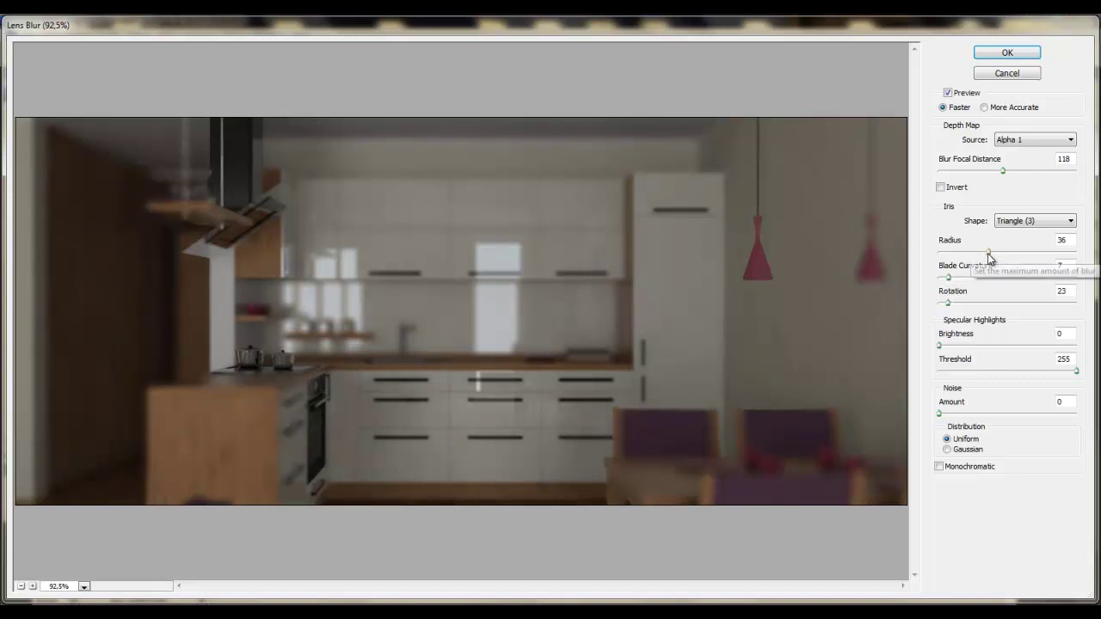
{"action": "left_click_drag", "start_coordinate": [988, 252], "coordinate": [945, 255]}
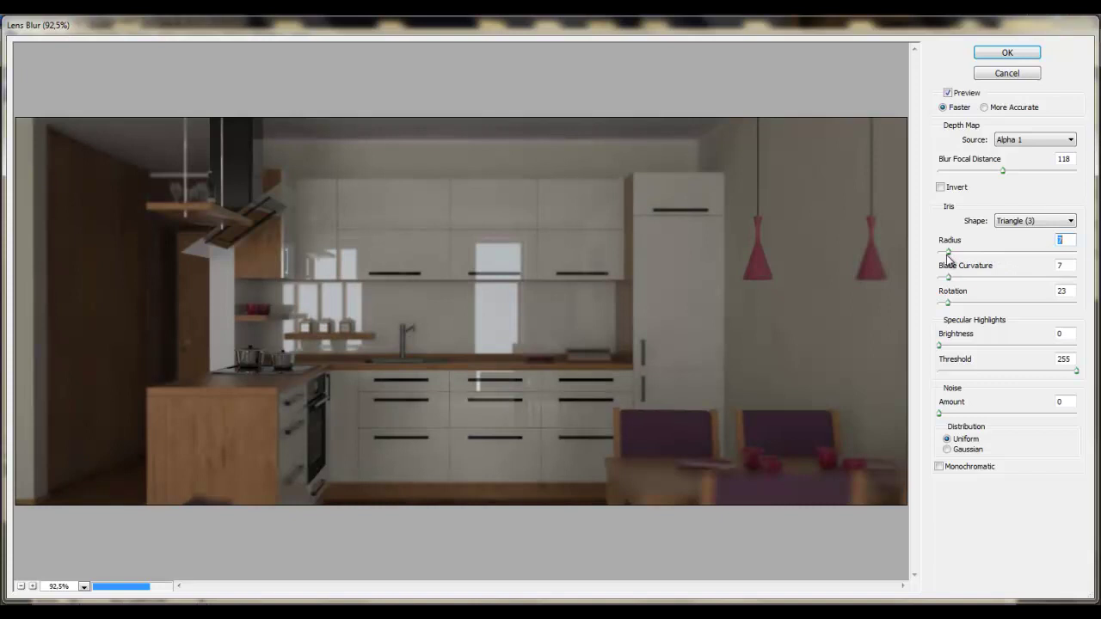
{"action": "left_click", "coordinate": [287, 384]}
{"action": "left_click", "coordinate": [281, 365]}
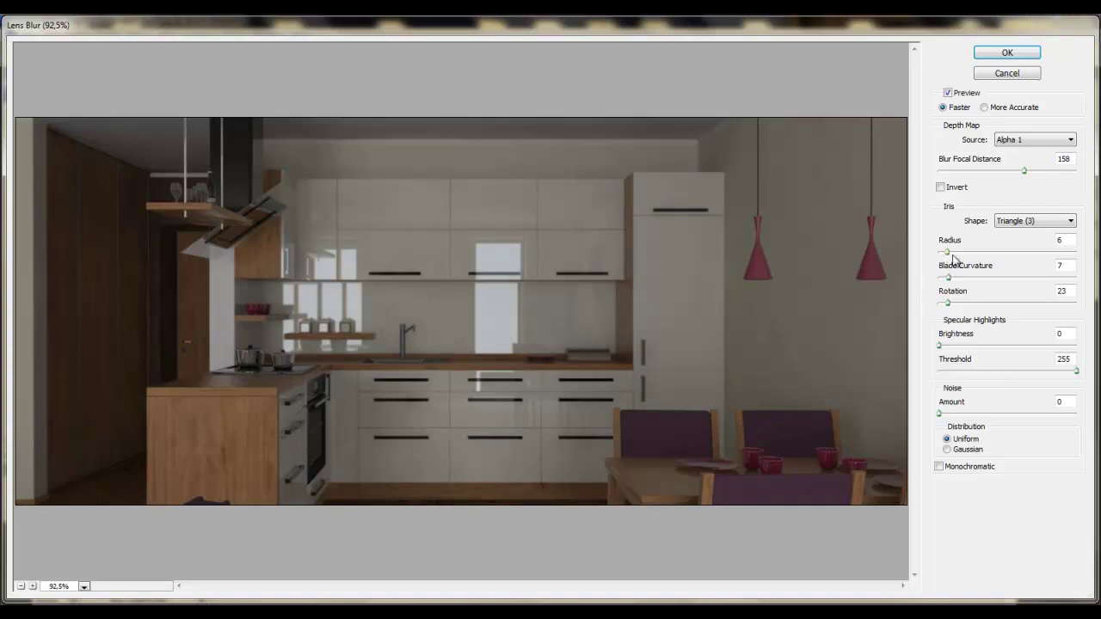
Step: Set the blur radius to 4 and focal distance to 120, then apply the lens blur
{"action": "left_click", "coordinate": [1039, 246]}
{"action": "type", "text": "4"}
{"action": "left_click", "coordinate": [304, 375]}
{"action": "left_click", "coordinate": [396, 354]}
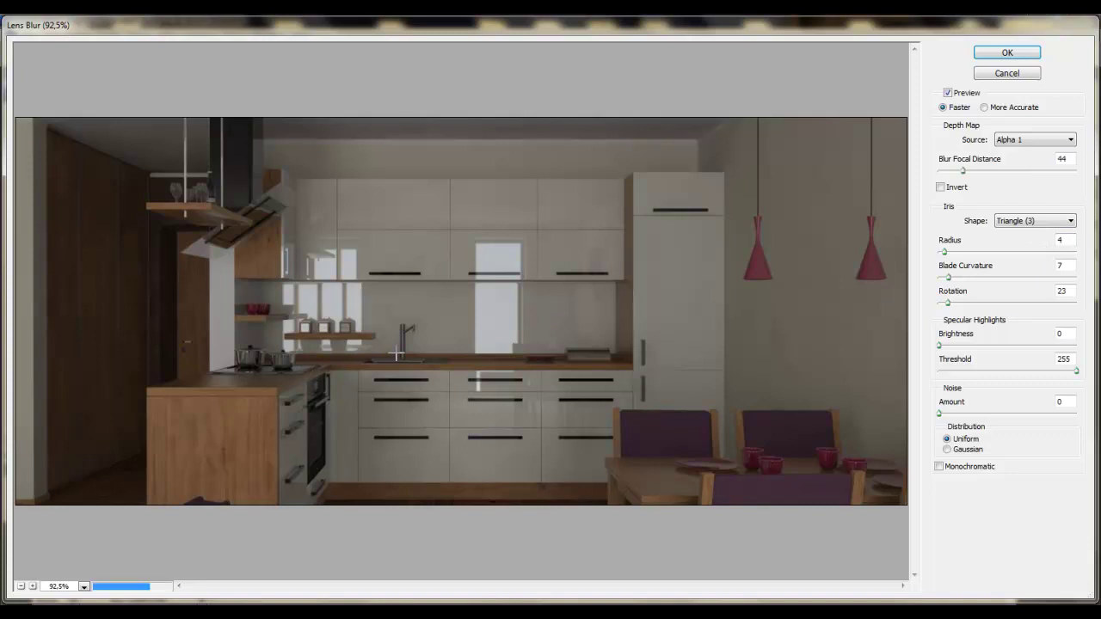
{"action": "left_click", "coordinate": [308, 368]}
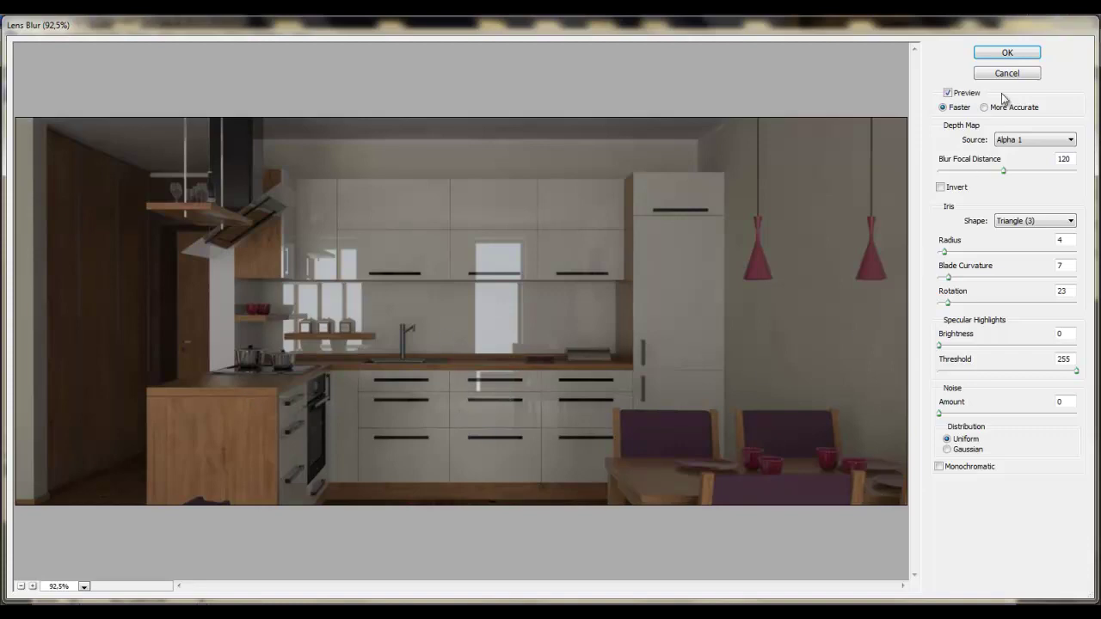
{"action": "left_click", "coordinate": [1001, 55]}
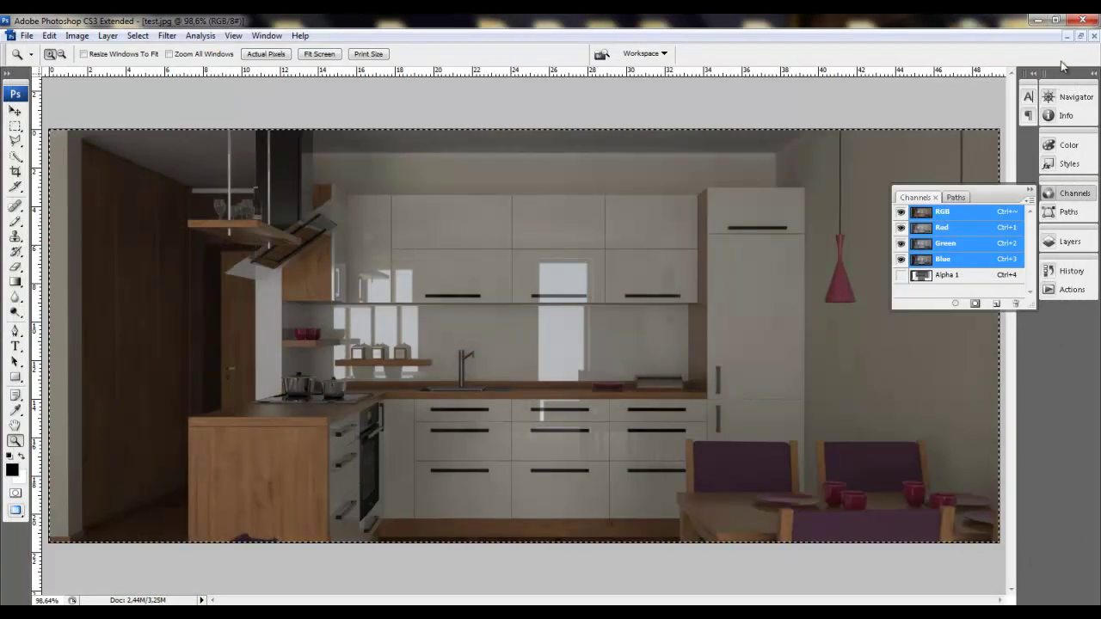
Step: Save the render as PNG named test.png, then close test.jpg discarding its changes
{"action": "left_click", "coordinate": [1080, 35]}
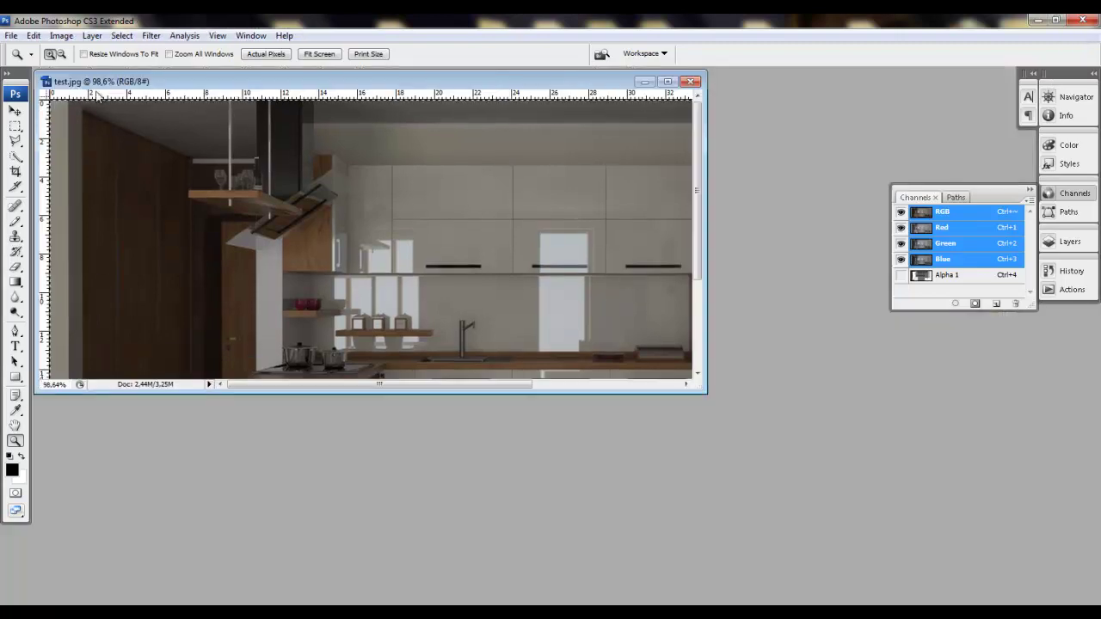
{"action": "left_click", "coordinate": [11, 36]}
{"action": "left_click", "coordinate": [41, 198]}
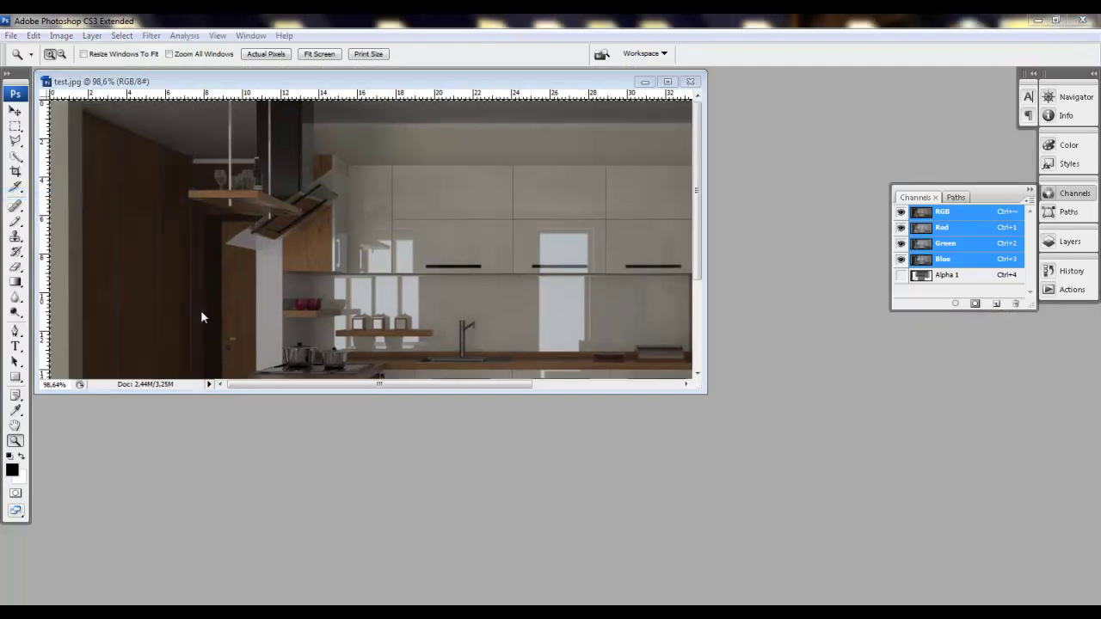
{"action": "left_click", "coordinate": [380, 376]}
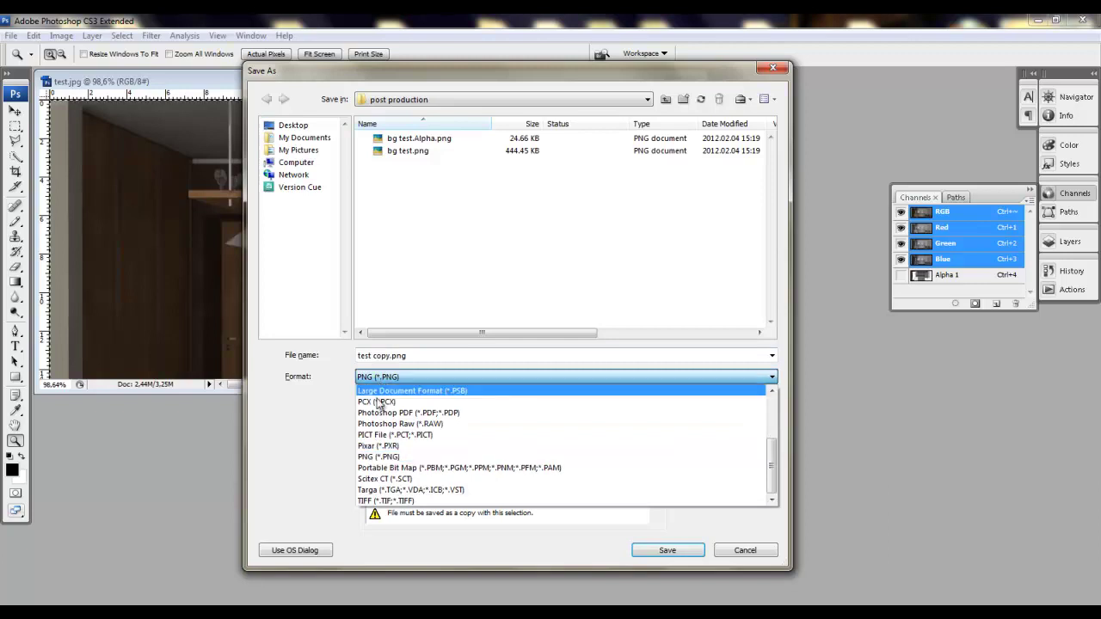
{"action": "left_click", "coordinate": [379, 456]}
{"action": "double_click", "coordinate": [389, 355]}
{"action": "type", "text": "d"}
{"action": "key", "text": "BackSpace"}
{"action": "key", "text": "BackSpace"}
{"action": "left_click", "coordinate": [667, 550]}
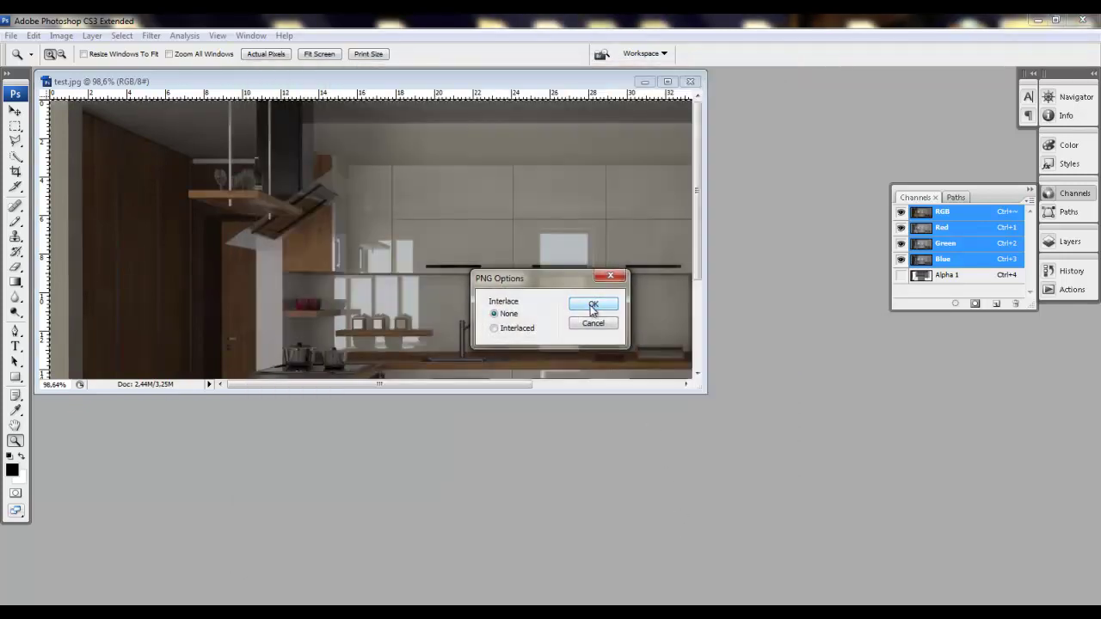
{"action": "left_click", "coordinate": [591, 304]}
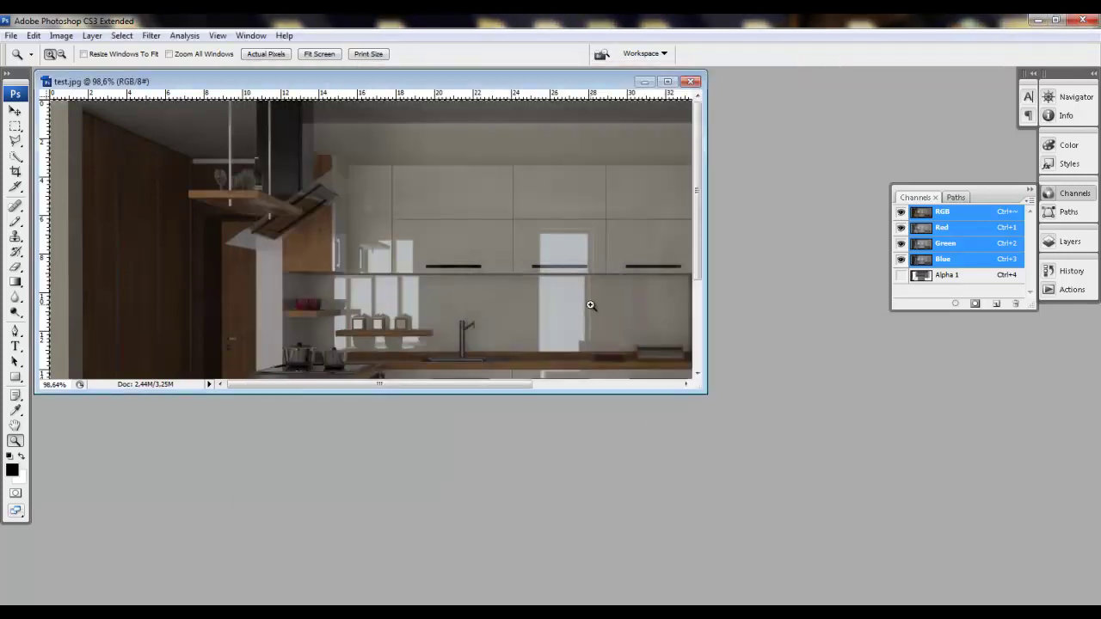
{"action": "left_click", "coordinate": [695, 82]}
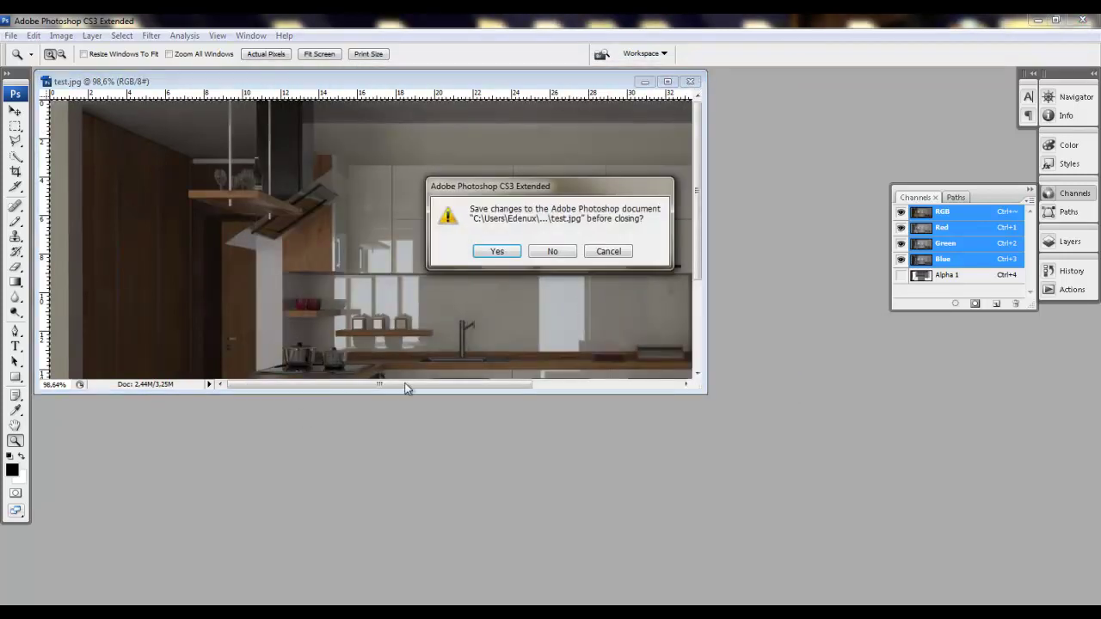
{"action": "left_click", "coordinate": [567, 252]}
Step: Back in the post production folder, drag the right-hand test render into Photoshop
{"action": "key", "text": "alt+Tab"}
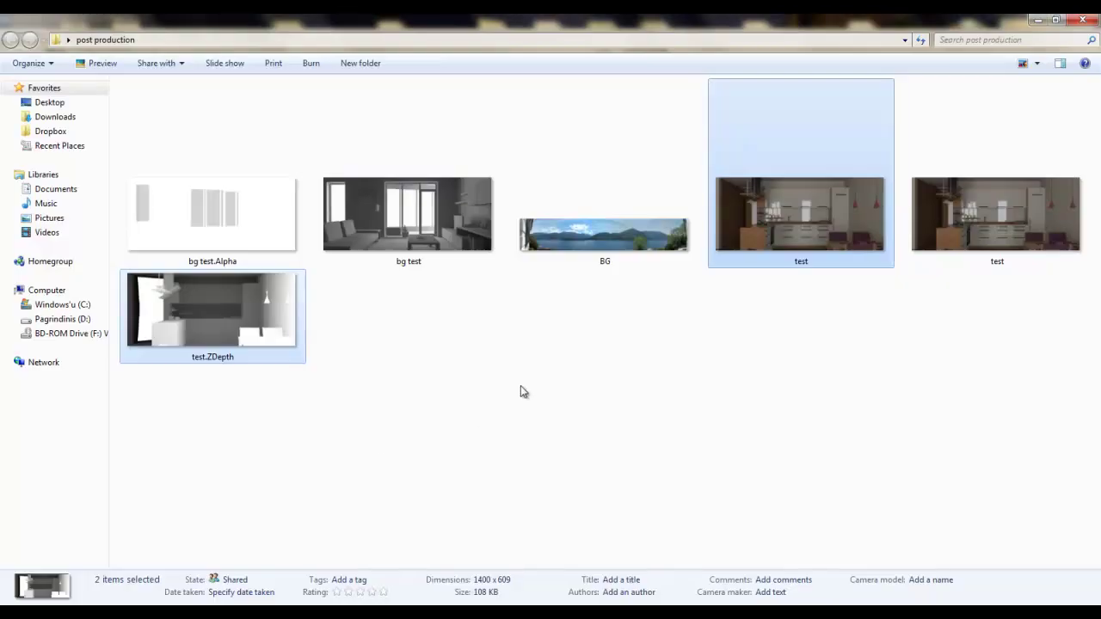
{"action": "key", "text": "Right"}
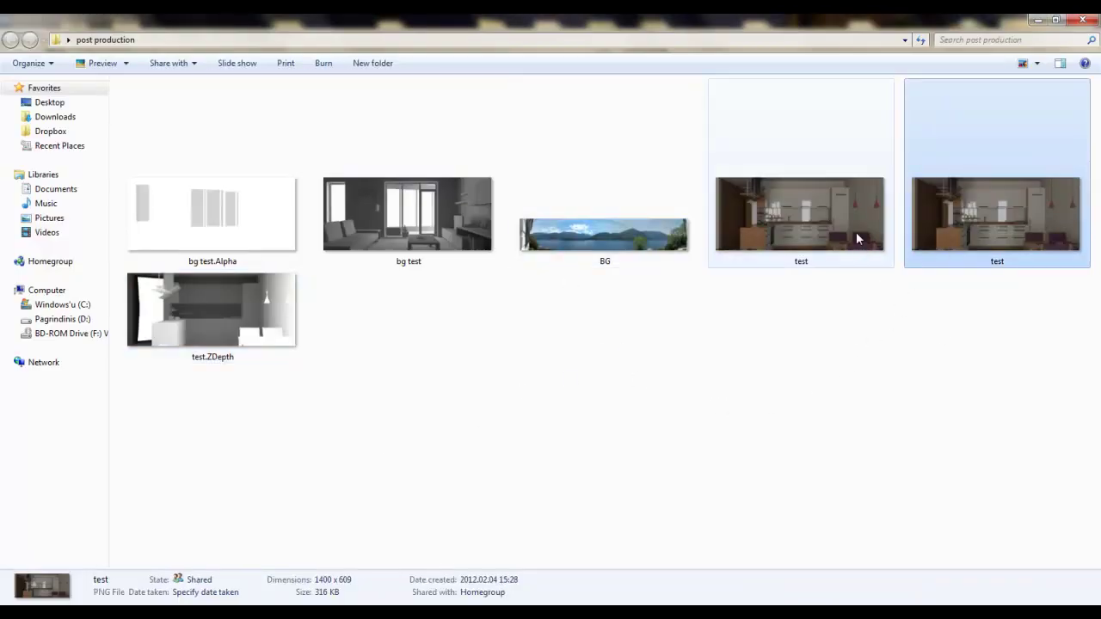
{"action": "left_click", "coordinate": [855, 231]}
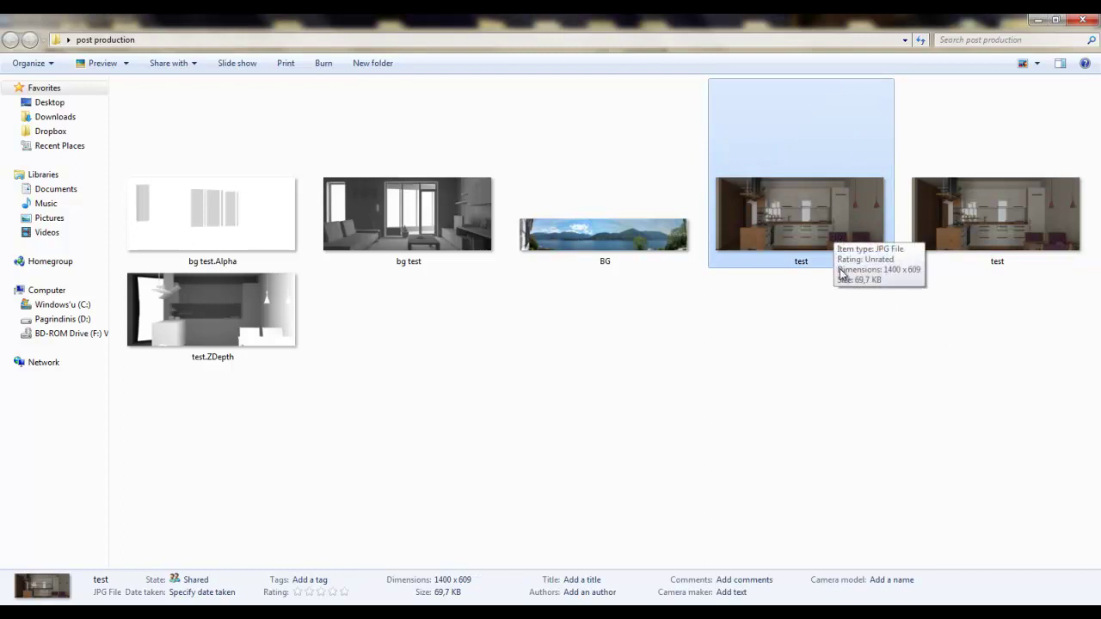
{"action": "left_click", "coordinate": [991, 228]}
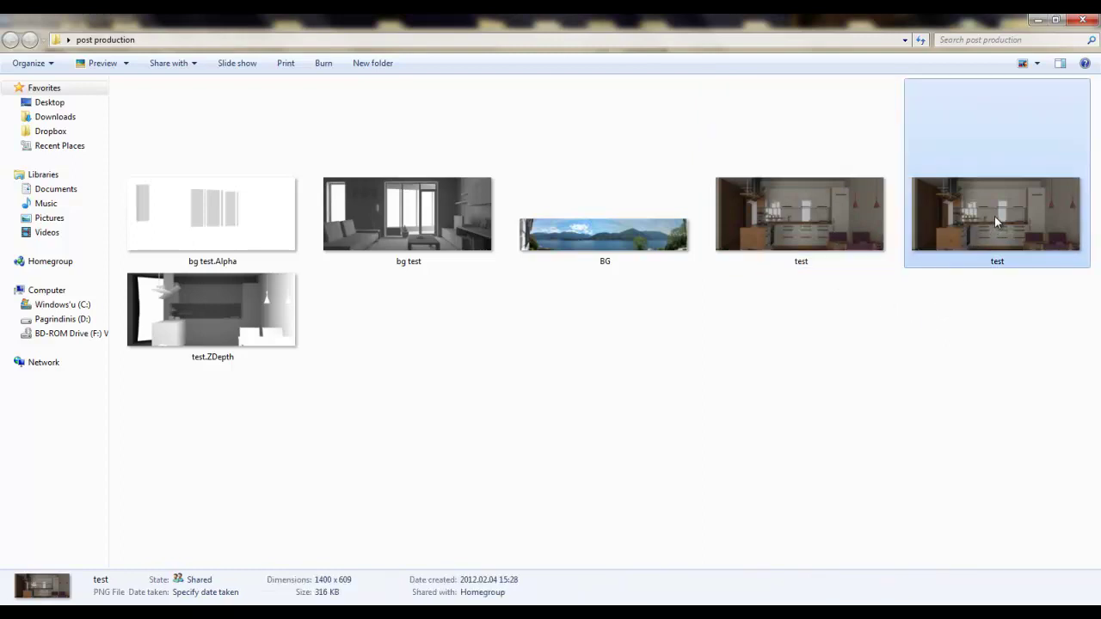
{"action": "left_click_drag", "start_coordinate": [991, 220], "coordinate": [371, 365]}
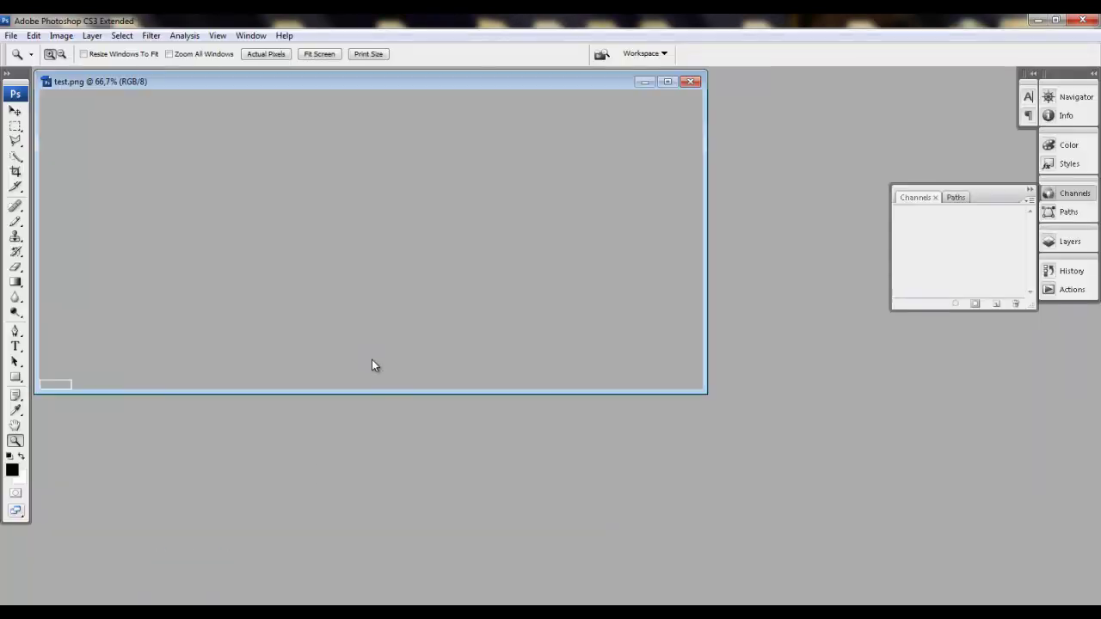
Step: Maximize test.png and apply an Exposure adjustment of +1,18
{"action": "left_click", "coordinate": [675, 84]}
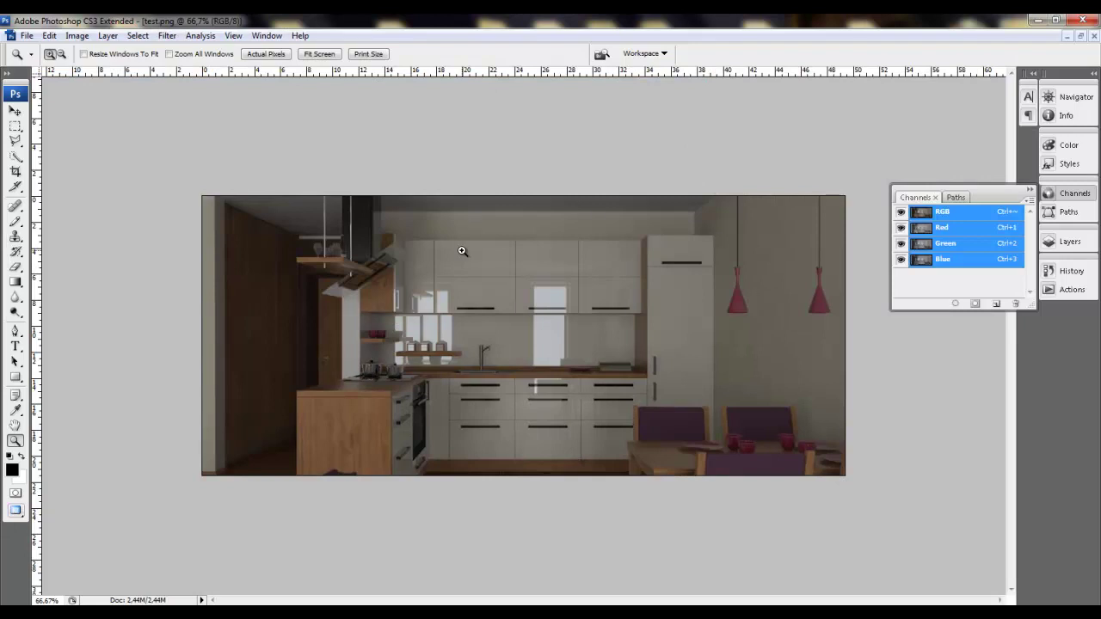
{"action": "left_click", "coordinate": [80, 37]}
{"action": "mouse_move", "coordinate": [88, 69]}
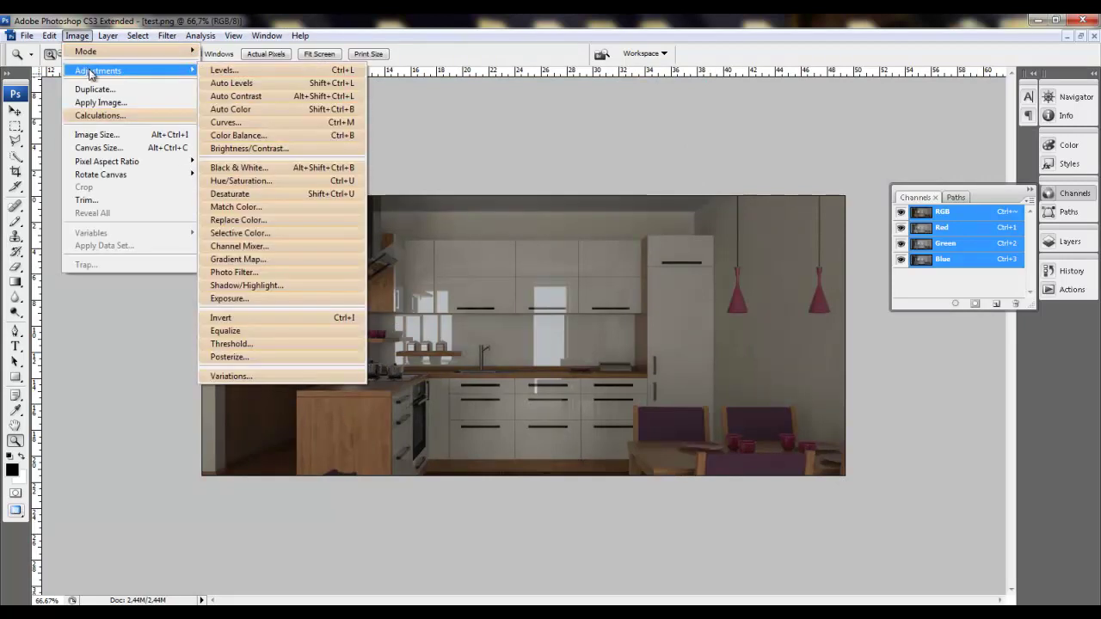
{"action": "left_click", "coordinate": [286, 298]}
{"action": "left_click_drag", "start_coordinate": [902, 67], "coordinate": [872, 80]}
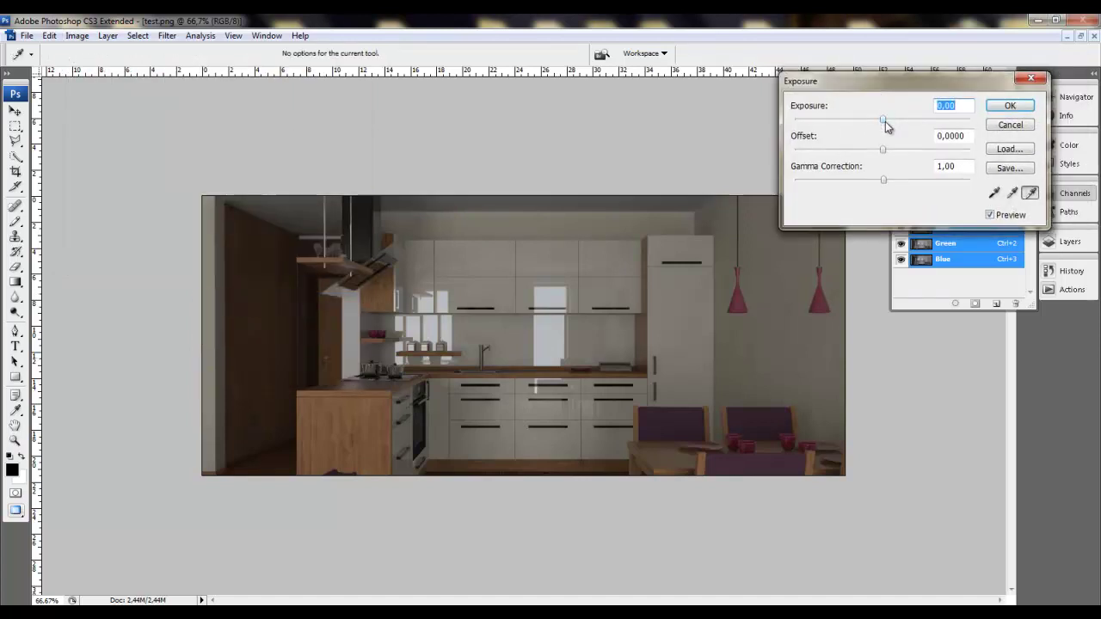
{"action": "left_click_drag", "start_coordinate": [885, 124], "coordinate": [900, 126]}
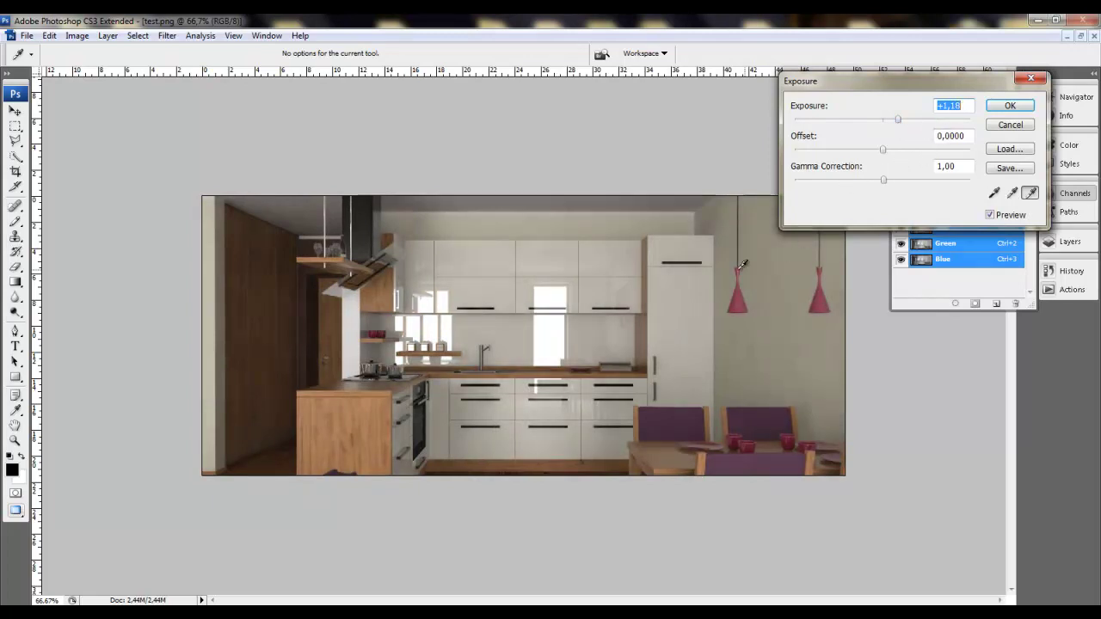
{"action": "left_click", "coordinate": [1004, 107]}
Step: Apply Lens Correction with Red/Cyan fringe -8 and Blue/Yellow fringe +8
{"action": "key", "text": "z"}
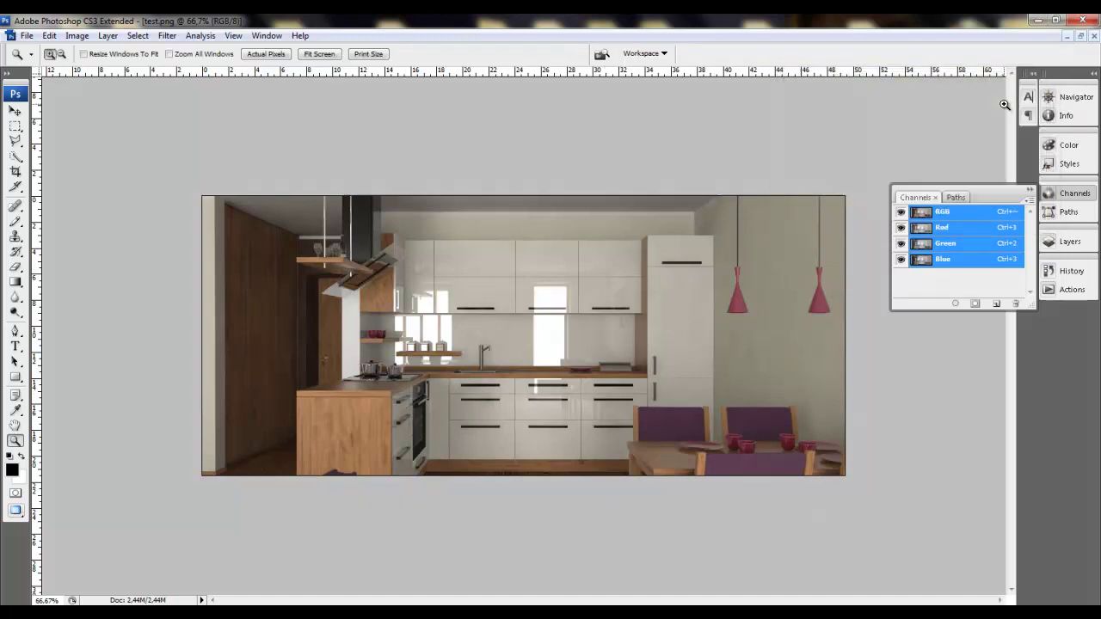
{"action": "left_click", "coordinate": [167, 35]}
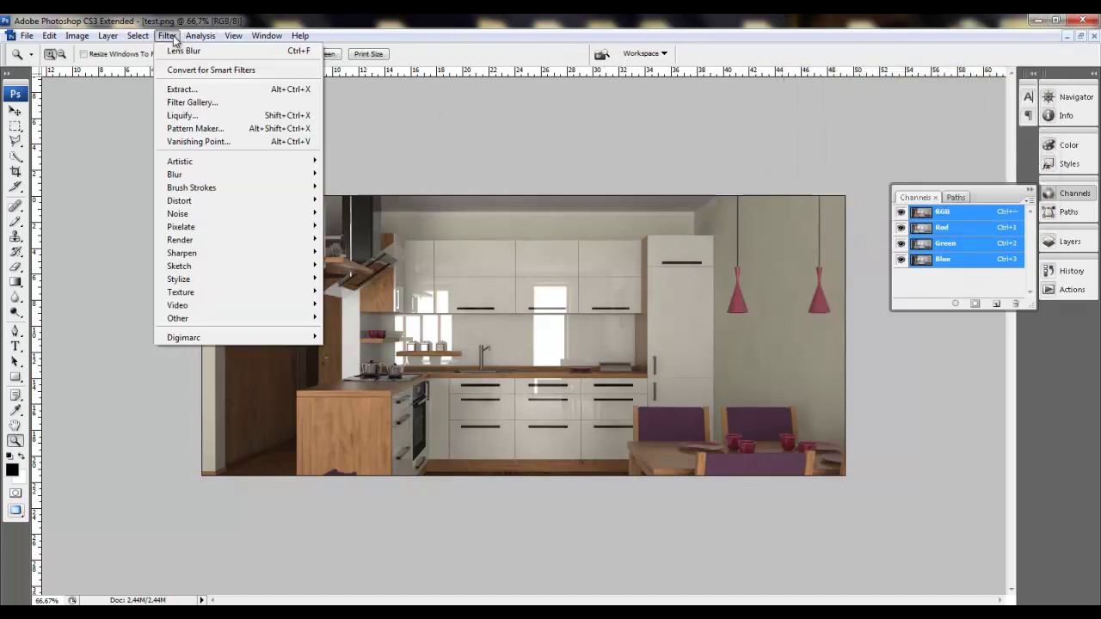
{"action": "mouse_move", "coordinate": [172, 200]}
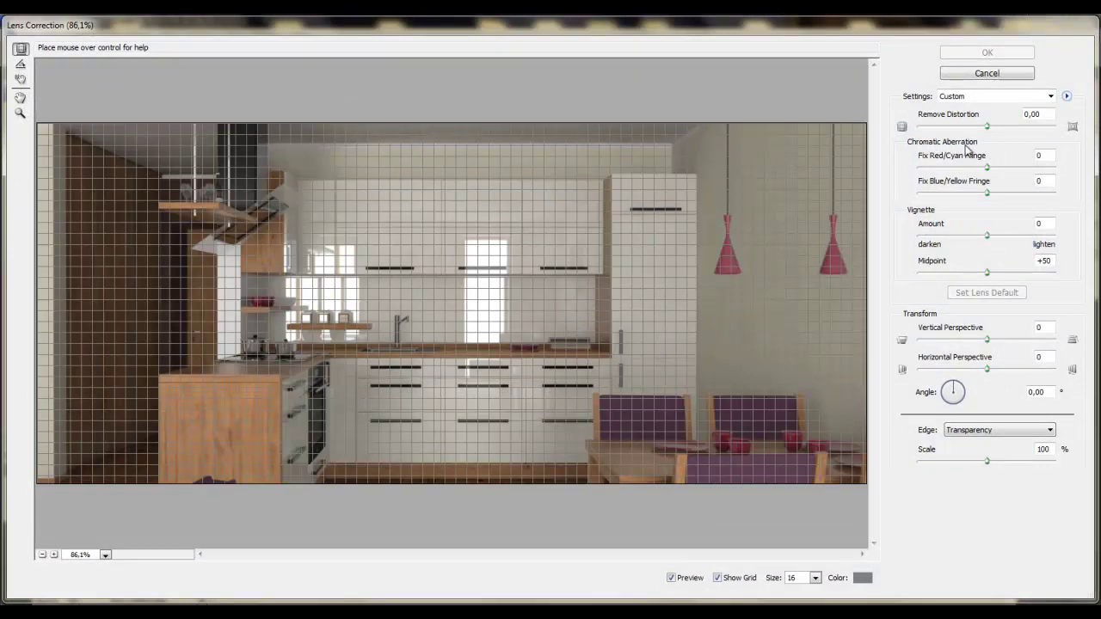
{"action": "left_click_drag", "start_coordinate": [987, 168], "coordinate": [983, 168]}
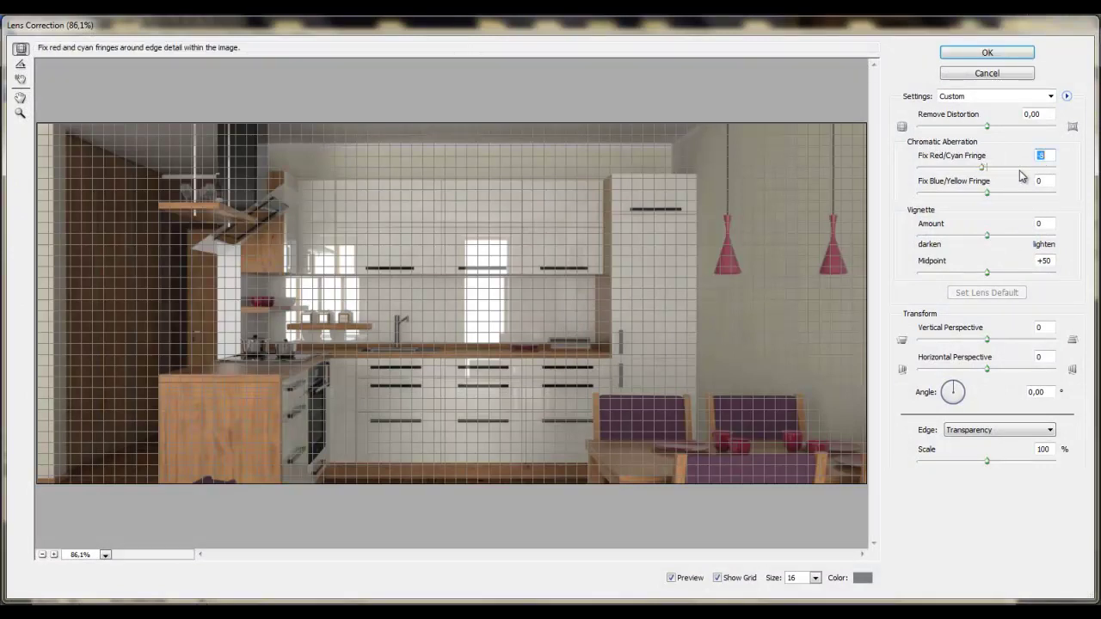
{"action": "left_click", "coordinate": [987, 194]}
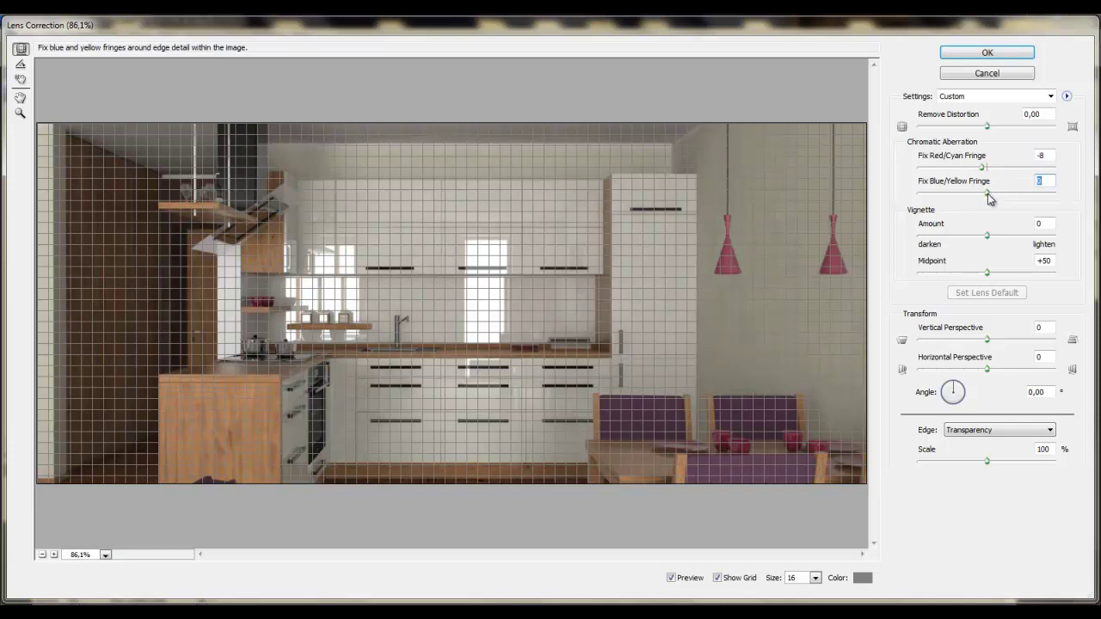
{"action": "left_click_drag", "start_coordinate": [987, 197], "coordinate": [992, 198]}
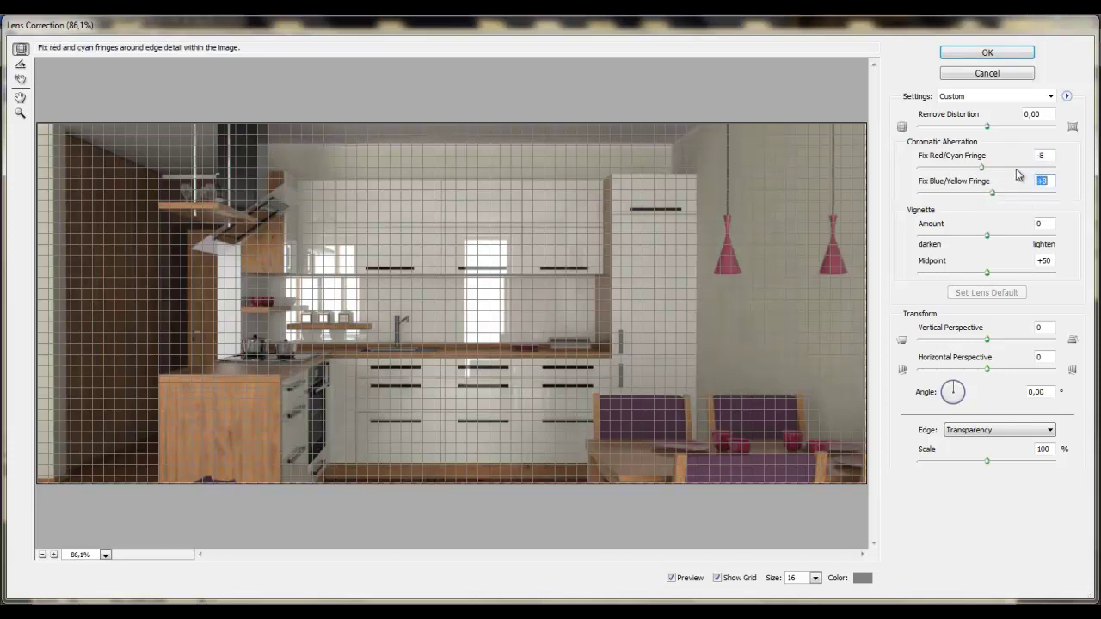
{"action": "left_click", "coordinate": [963, 56]}
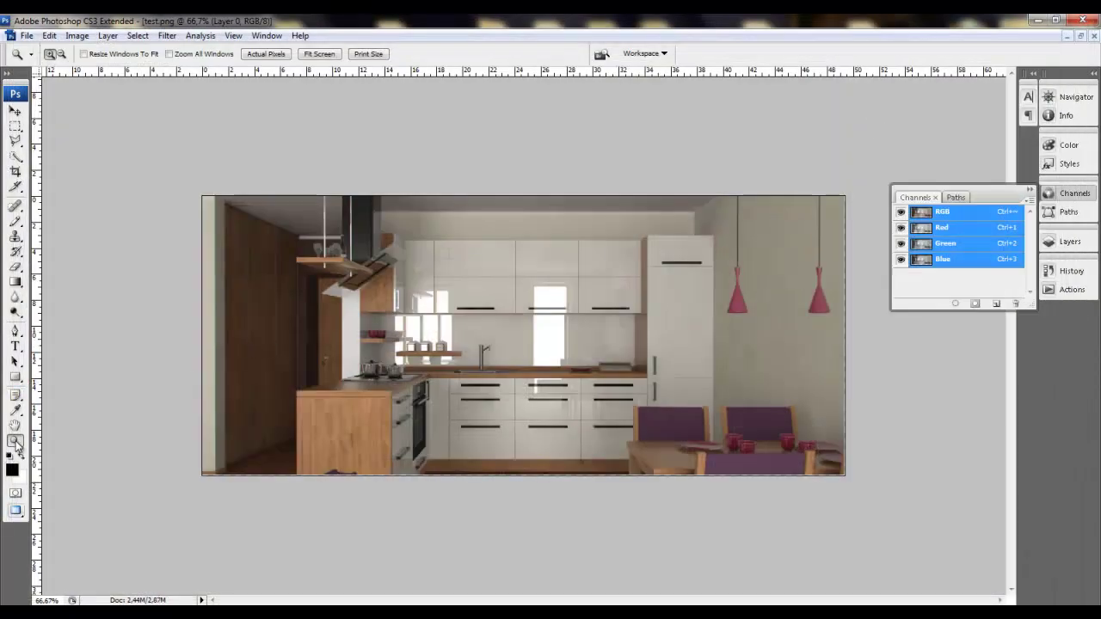
Step: Zoom in on the tall cabinet's top corner, fit the image to screen, and collapse Channels
{"action": "left_click_drag", "start_coordinate": [614, 222], "coordinate": [684, 267]}
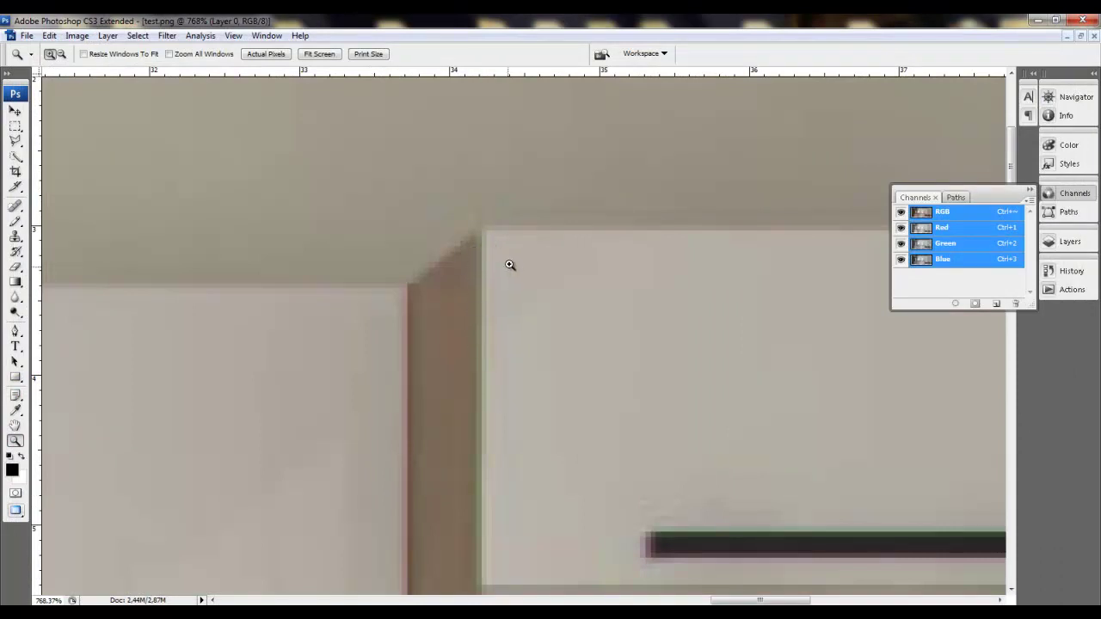
{"action": "right_click", "coordinate": [512, 263]}
{"action": "left_click", "coordinate": [541, 272]}
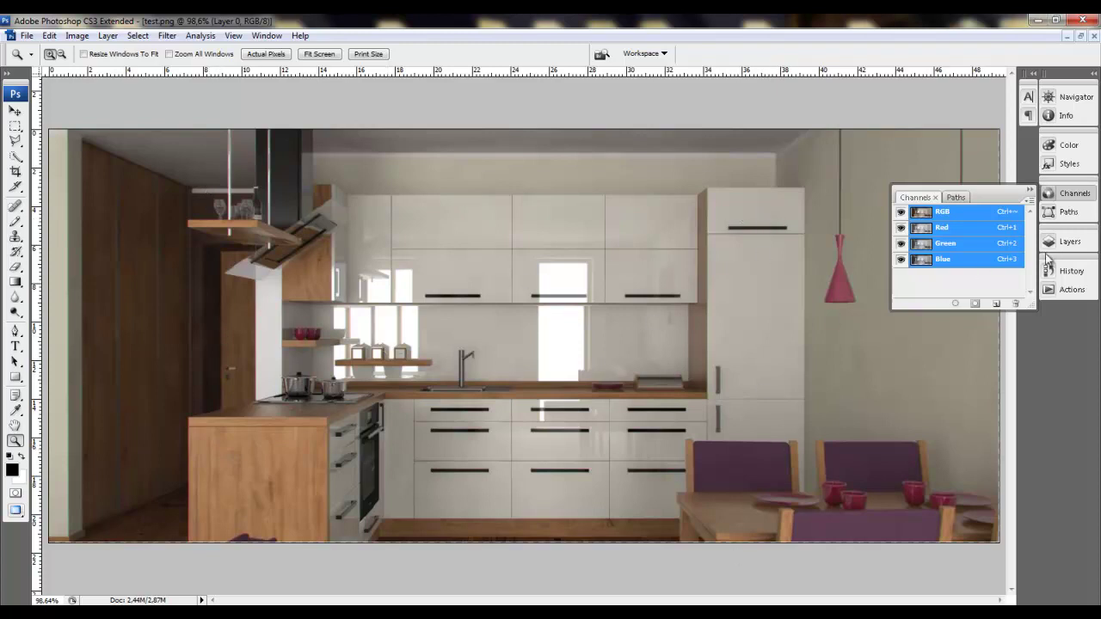
{"action": "left_click", "coordinate": [1031, 190]}
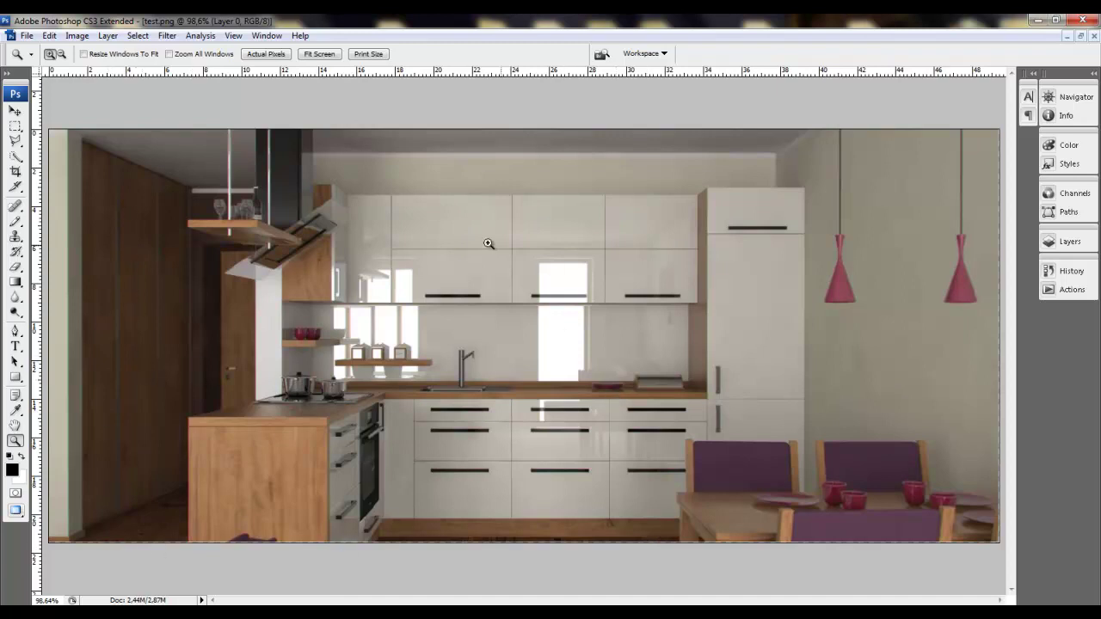
Step: Use Replace Color on the sampled dark brown wall, lowering its saturation to -4
{"action": "left_click", "coordinate": [80, 36]}
{"action": "mouse_move", "coordinate": [93, 77]}
{"action": "left_click", "coordinate": [334, 220]}
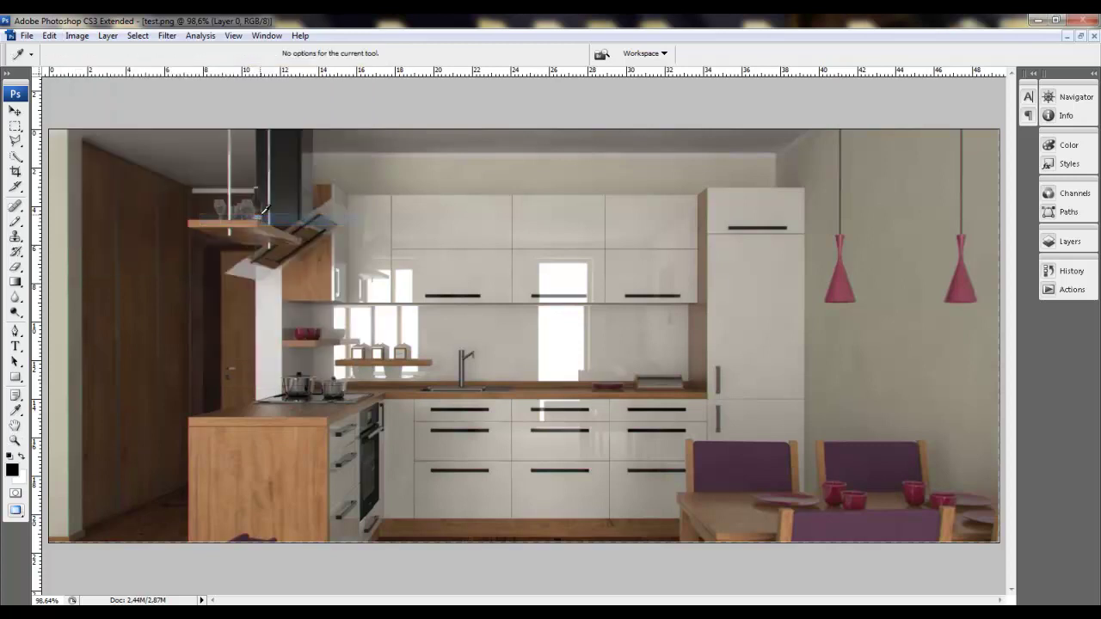
{"action": "left_click", "coordinate": [157, 512]}
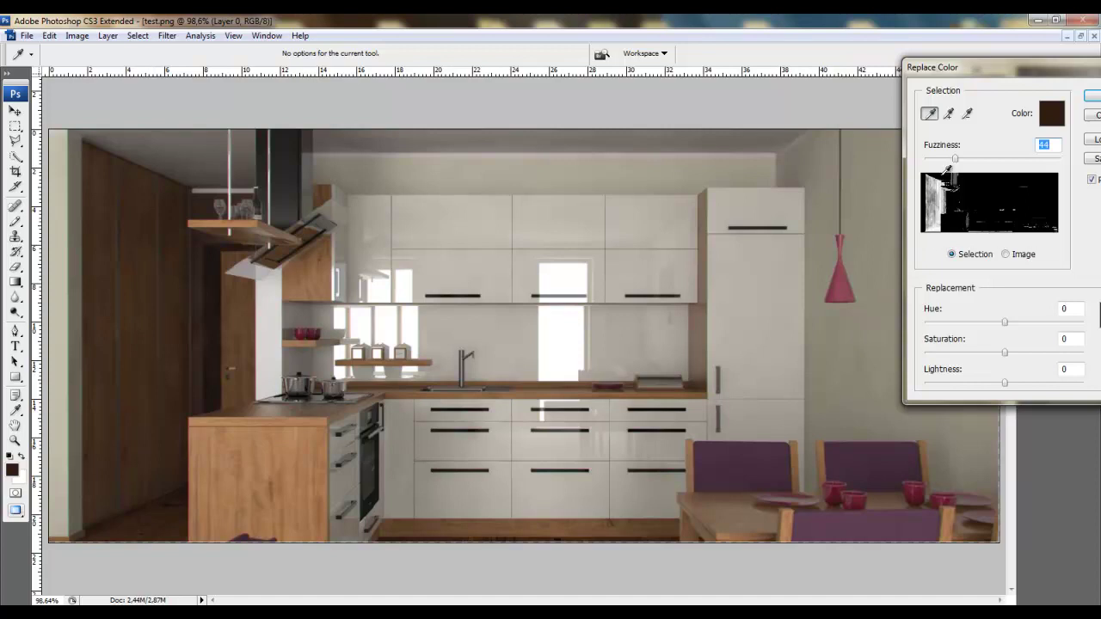
{"action": "left_click_drag", "start_coordinate": [972, 69], "coordinate": [938, 73]}
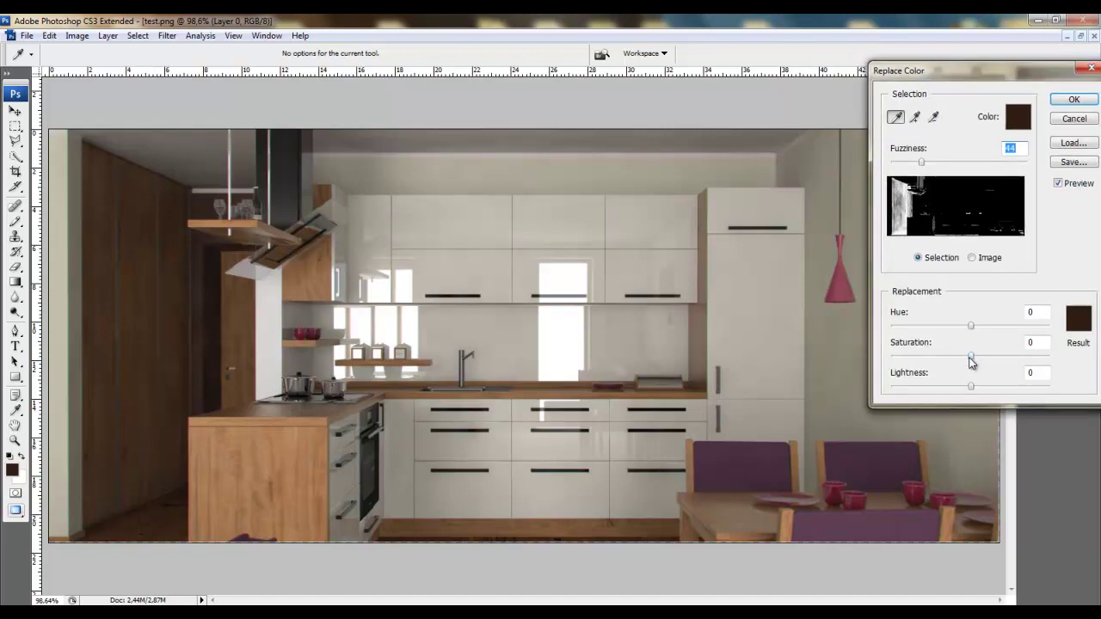
{"action": "left_click_drag", "start_coordinate": [969, 356], "coordinate": [966, 357]}
{"action": "left_click", "coordinate": [1091, 100]}
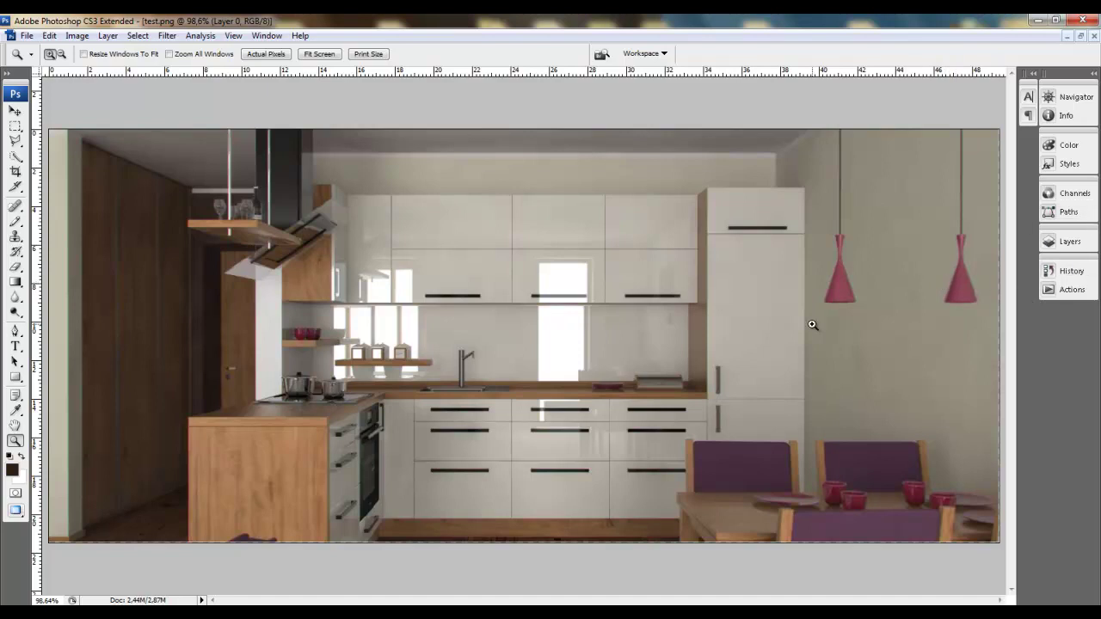
Step: Play the EverydayBoost-Vintage action from the Actions panel on the kitchen render
{"action": "left_click", "coordinate": [1088, 195]}
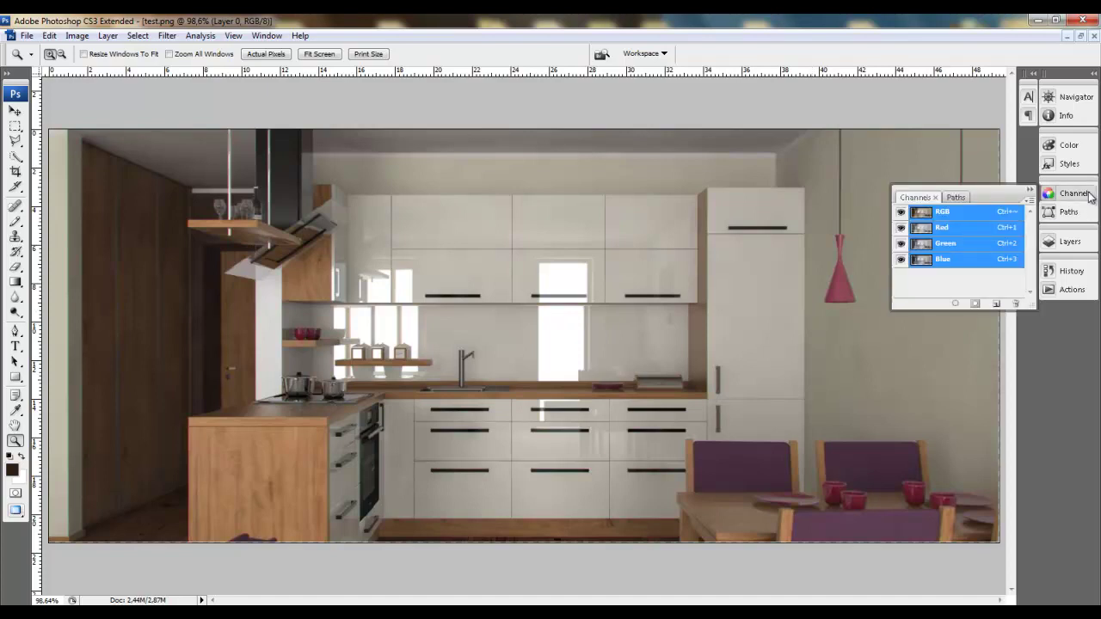
{"action": "left_click", "coordinate": [1087, 195]}
{"action": "left_click", "coordinate": [1074, 289]}
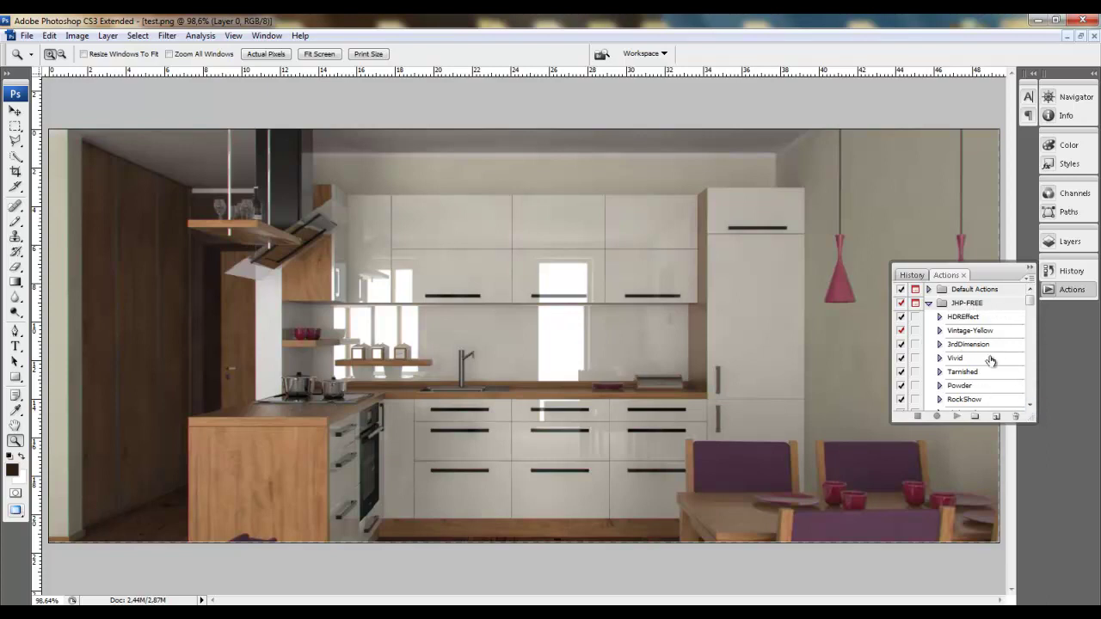
{"action": "scroll", "coordinate": [1035, 410], "scroll_direction": "down", "scroll_amount": 5}
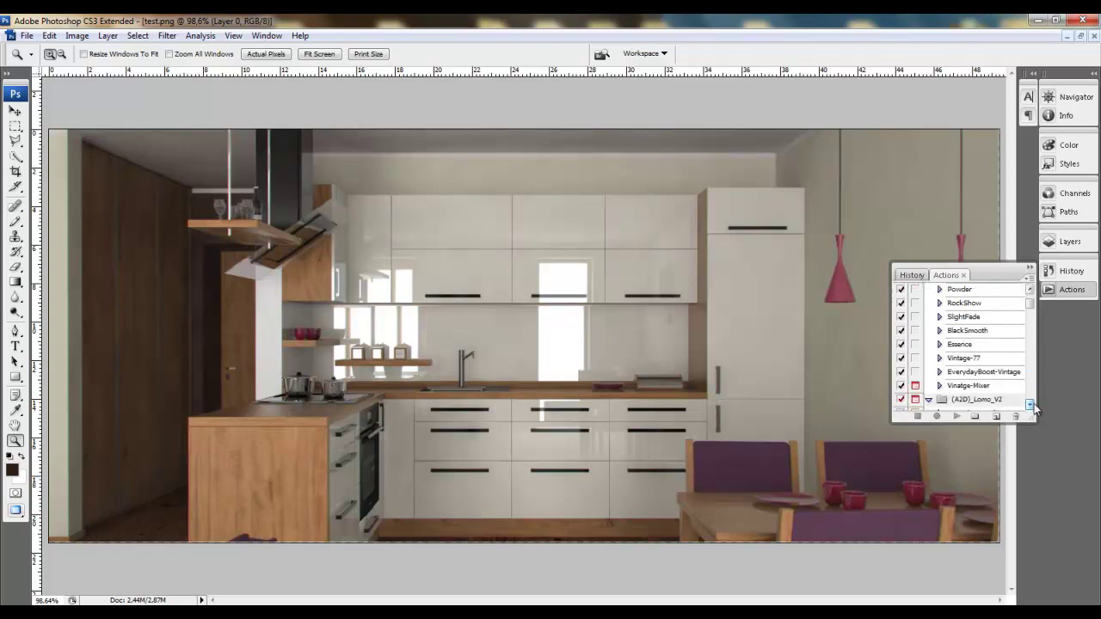
{"action": "double_click", "coordinate": [983, 373]}
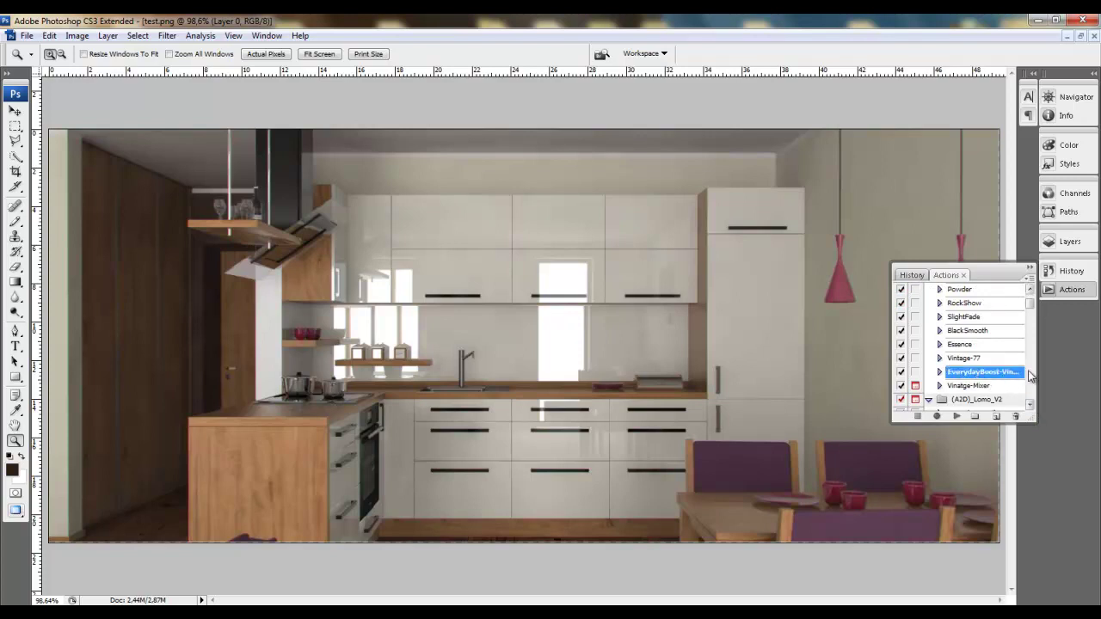
{"action": "left_click", "coordinate": [956, 418]}
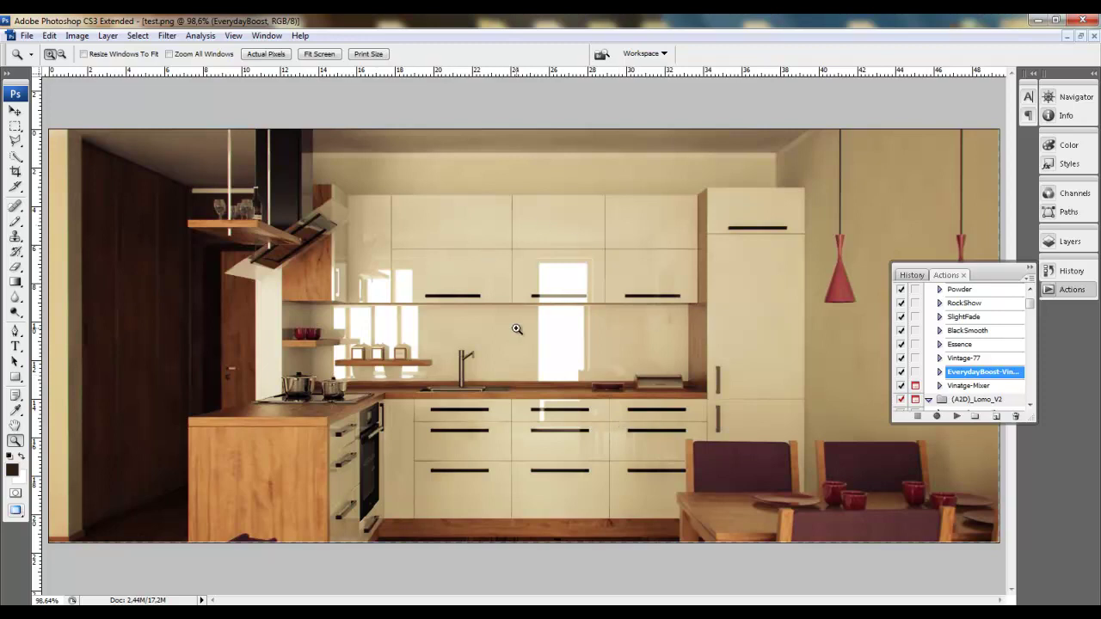
Step: Save the toned render as testpreset.png, in PNG format, in the post production folder
{"action": "left_click", "coordinate": [27, 36]}
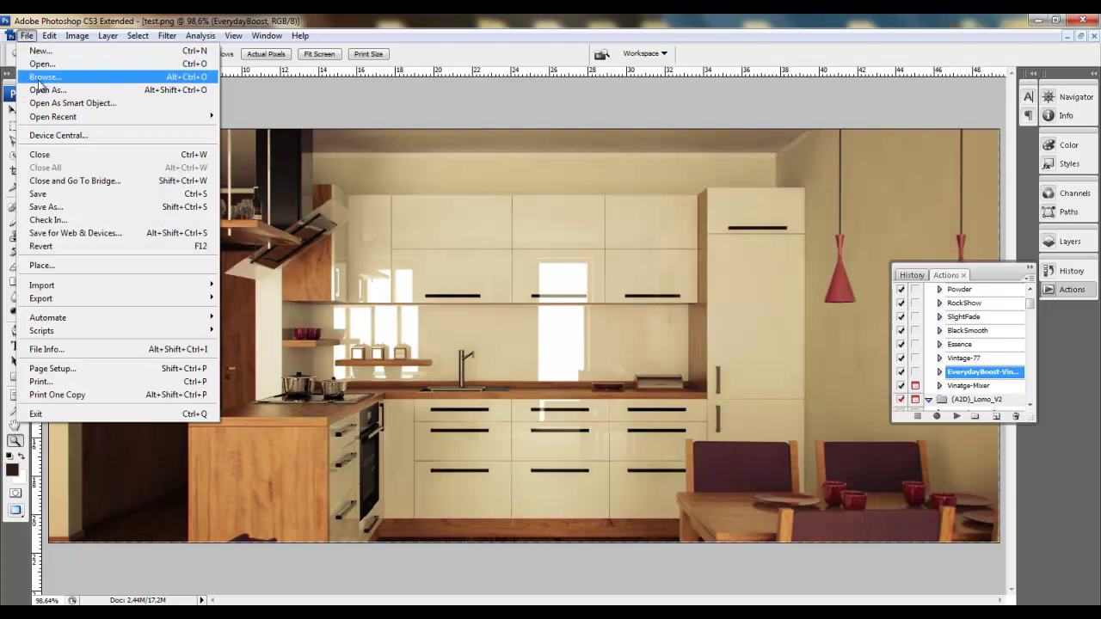
{"action": "left_click", "coordinate": [55, 207]}
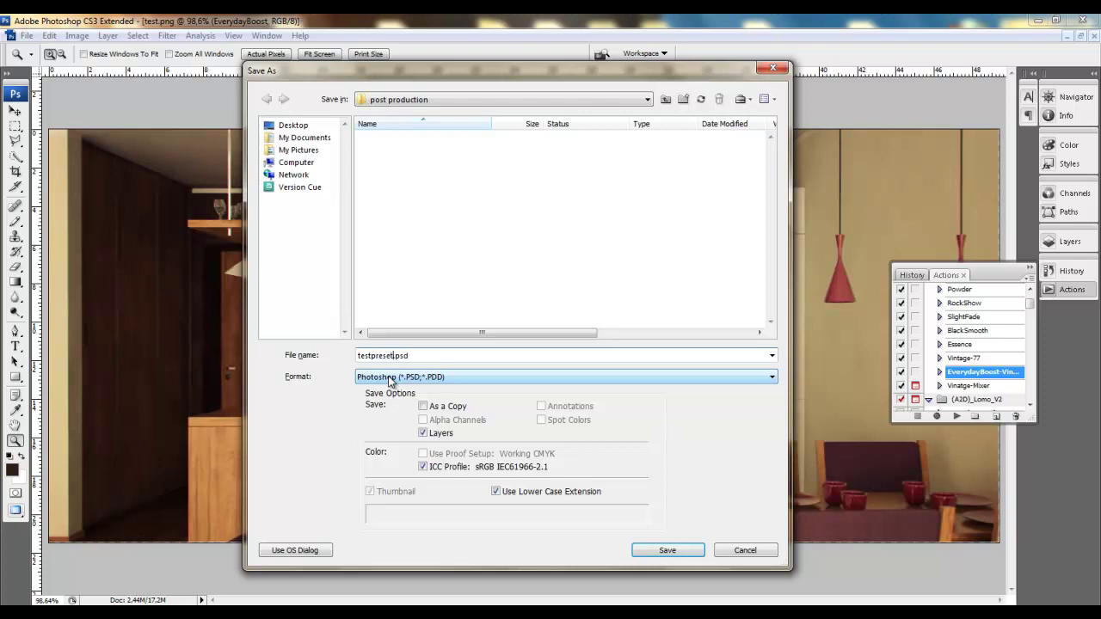
{"action": "left_click", "coordinate": [422, 379]}
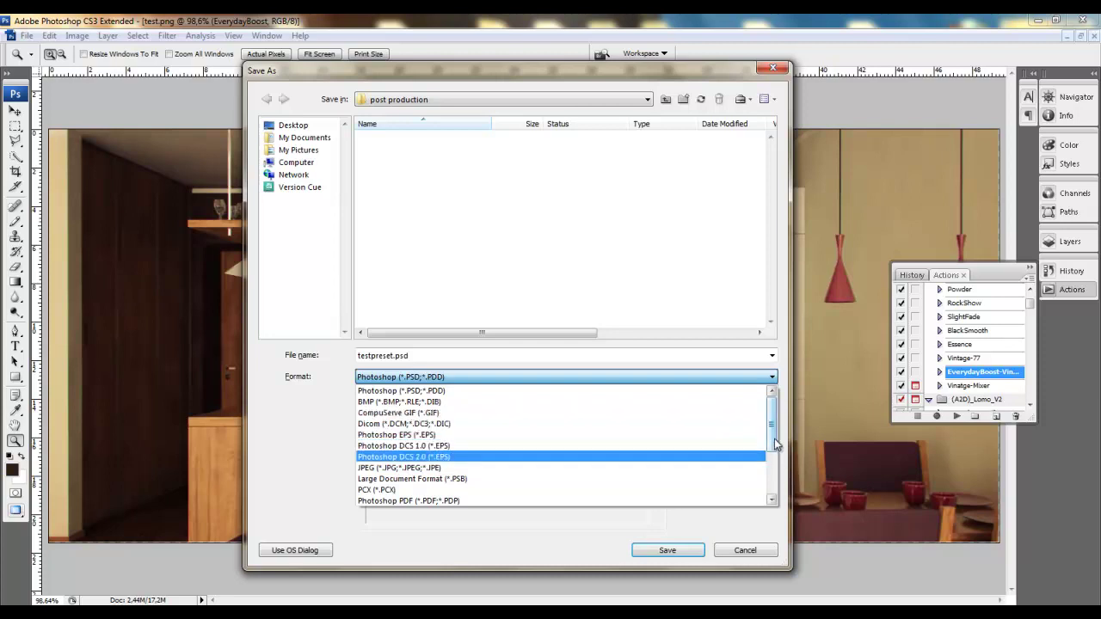
{"action": "left_click_drag", "start_coordinate": [774, 440], "coordinate": [777, 485]}
{"action": "left_click", "coordinate": [602, 490]}
{"action": "left_click", "coordinate": [638, 549]}
{"action": "left_click", "coordinate": [599, 306]}
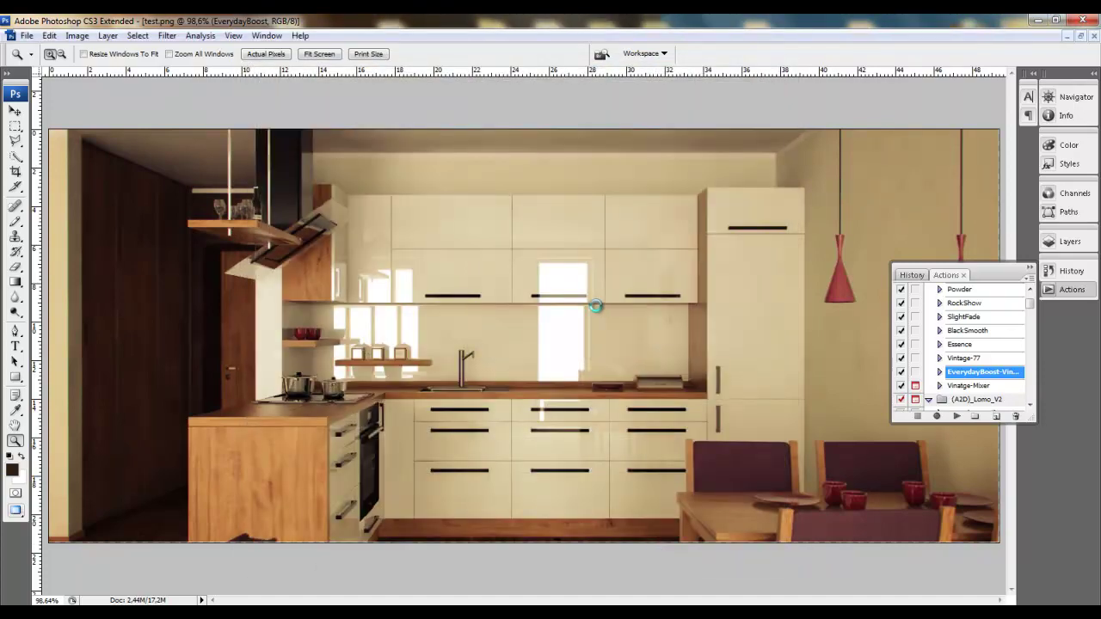
Step: Close test.png without saving and select testpreset in the post production folder
{"action": "left_click", "coordinate": [1095, 39]}
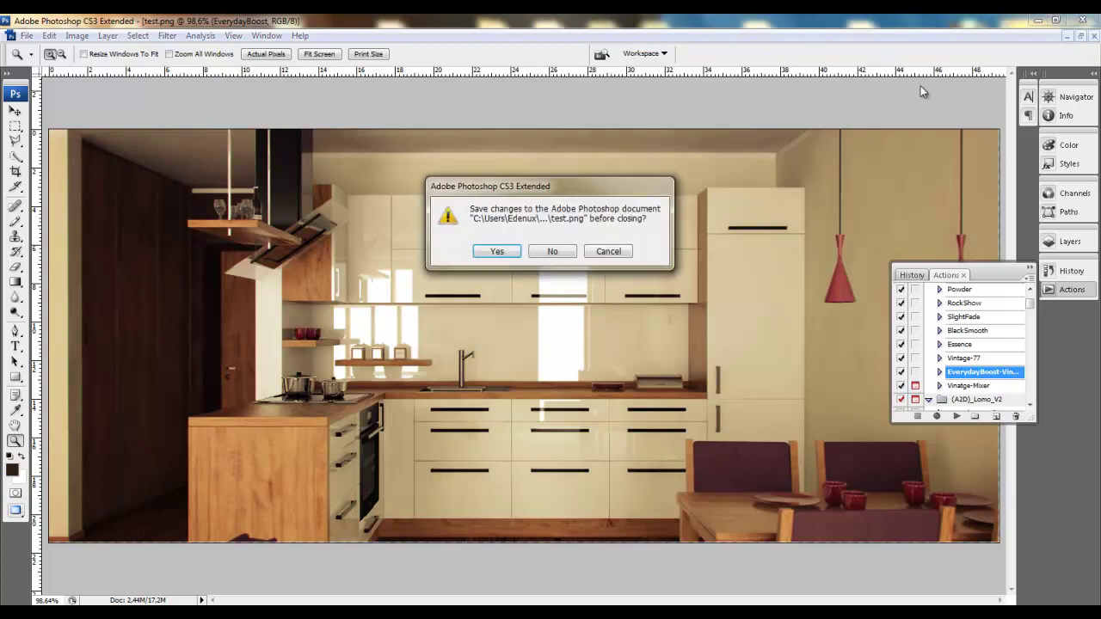
{"action": "left_click", "coordinate": [556, 250]}
{"action": "left_click", "coordinate": [113, 605]}
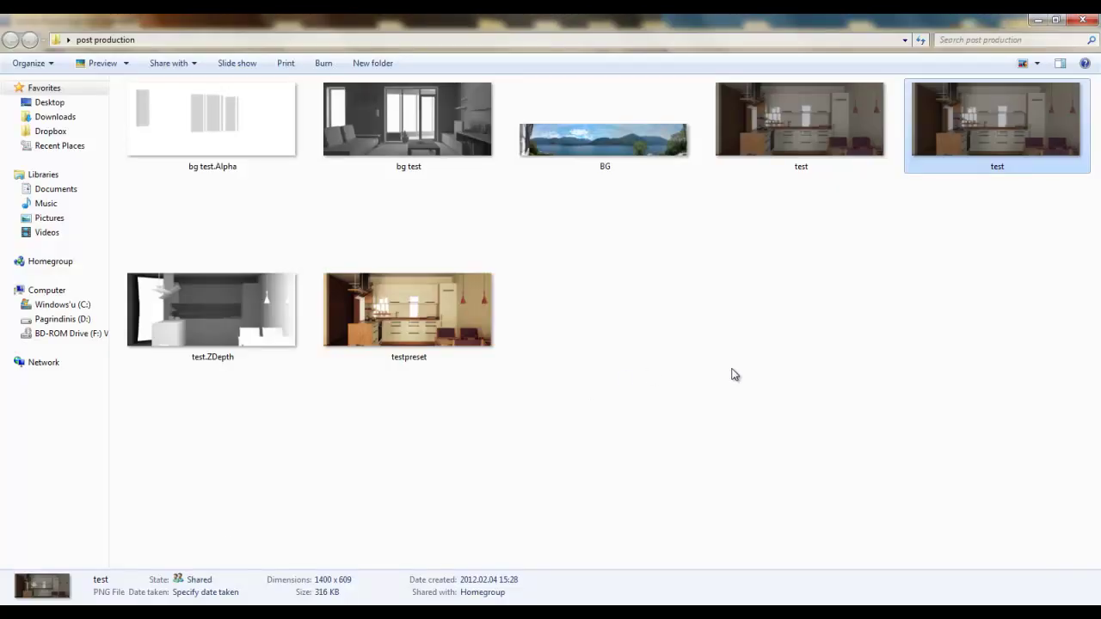
{"action": "left_click", "coordinate": [437, 324]}
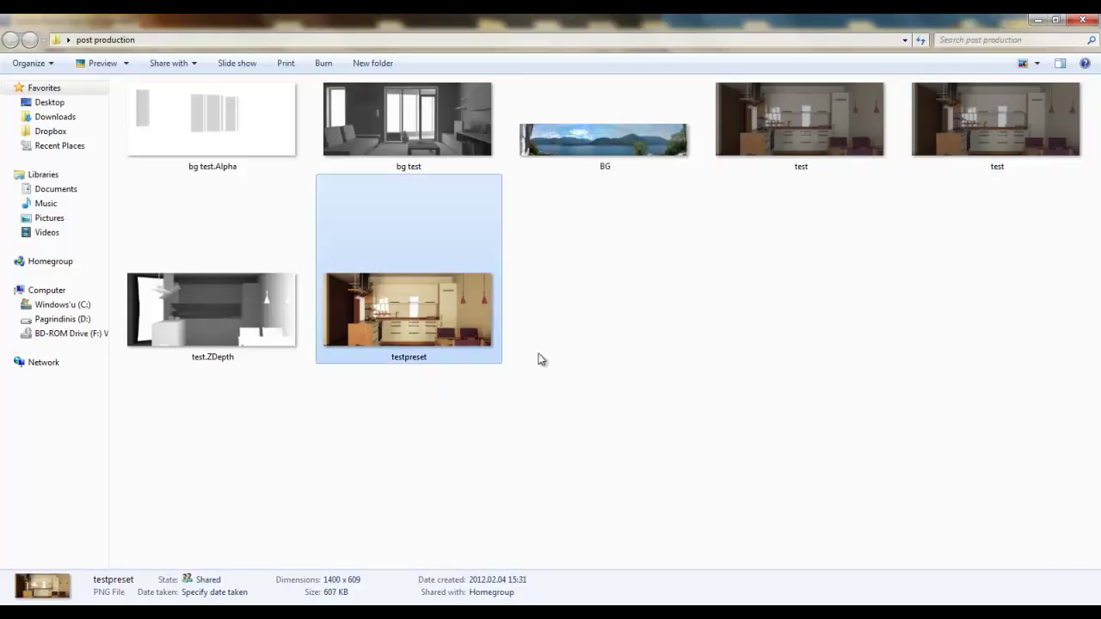
Step: Drag testpreset and the darker test render into Photoshop to open both
{"action": "left_click", "coordinate": [977, 146]}
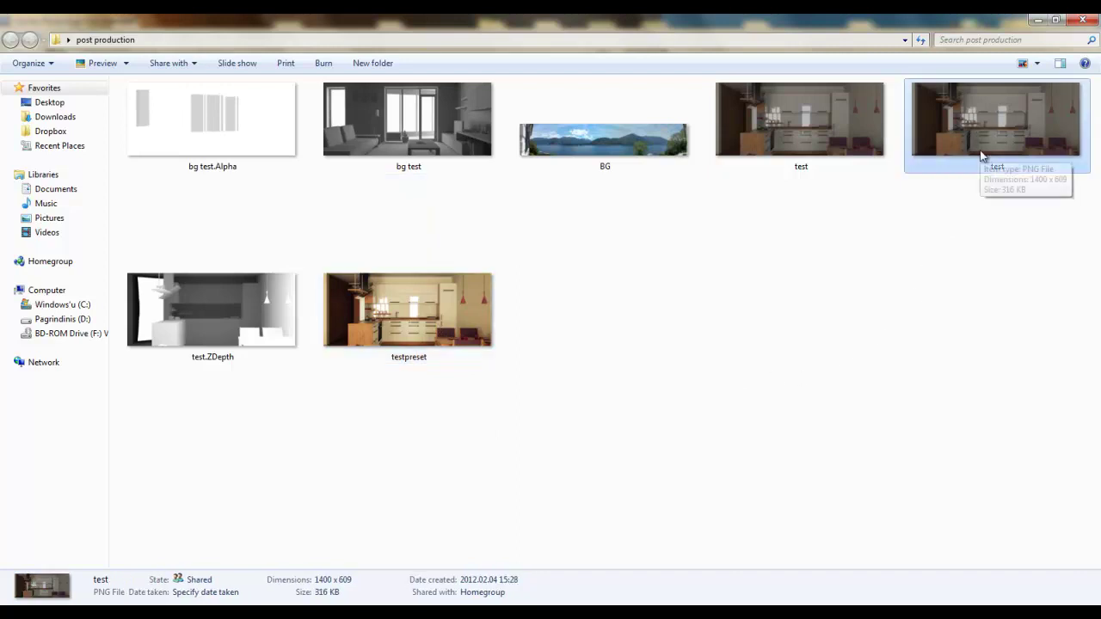
{"action": "left_click", "coordinate": [397, 353]}
{"action": "left_click_drag", "start_coordinate": [404, 338], "coordinate": [266, 417]}
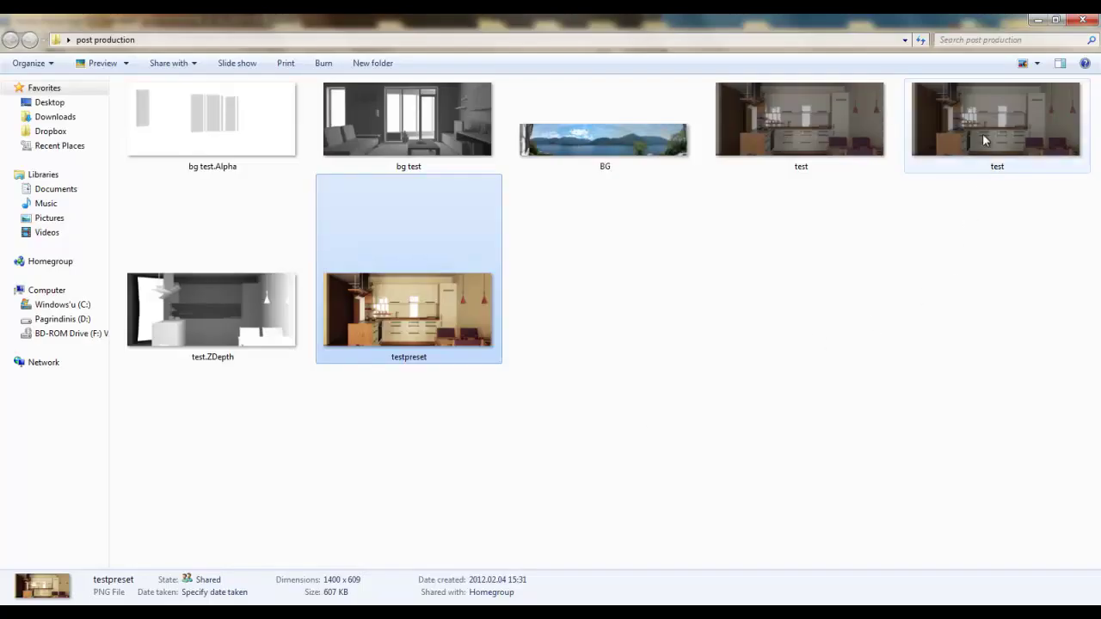
{"action": "left_click", "coordinate": [963, 170]}
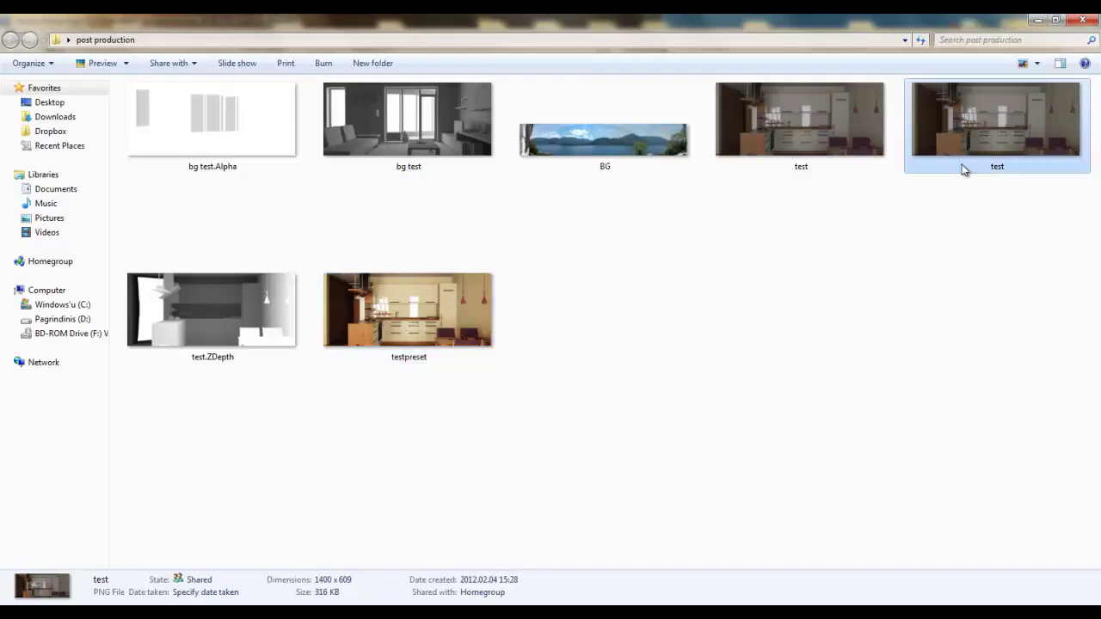
{"action": "left_click_drag", "start_coordinate": [982, 138], "coordinate": [319, 507]}
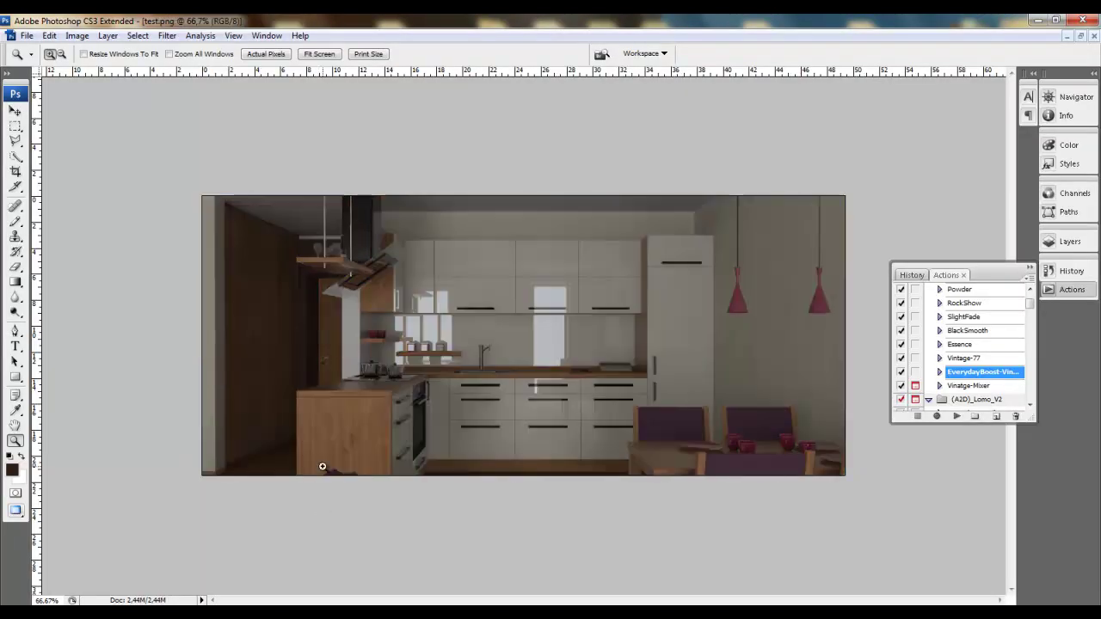
Step: Paste the whole test render into testpreset as a new layer
{"action": "key", "text": "ctrl+a"}
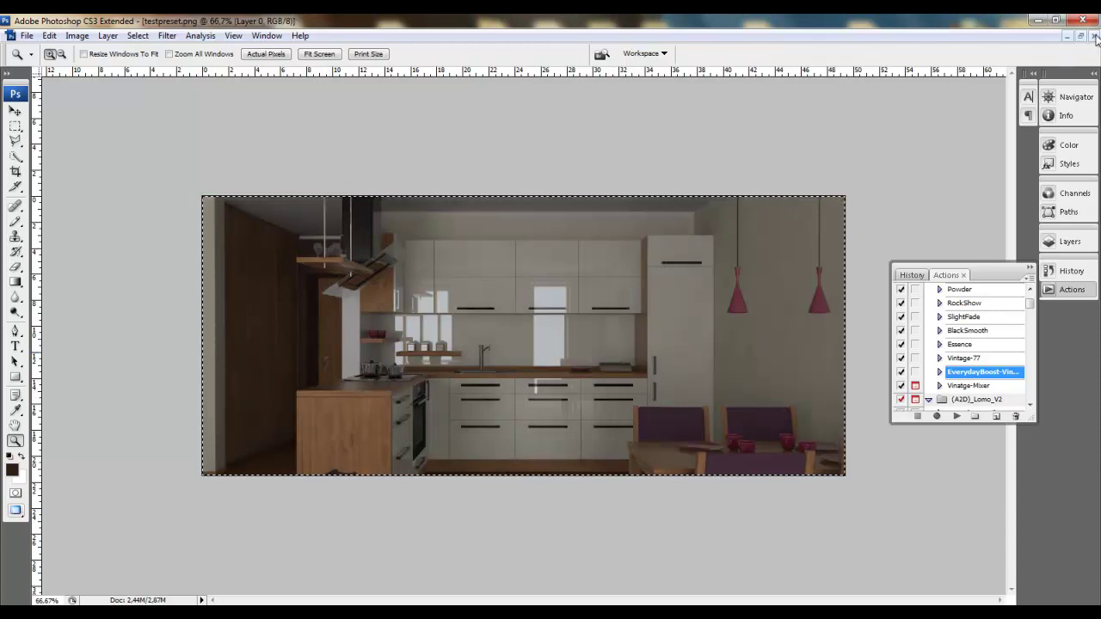
{"action": "key", "text": "ctrl+Tab"}
{"action": "key", "text": "ctrl+v"}
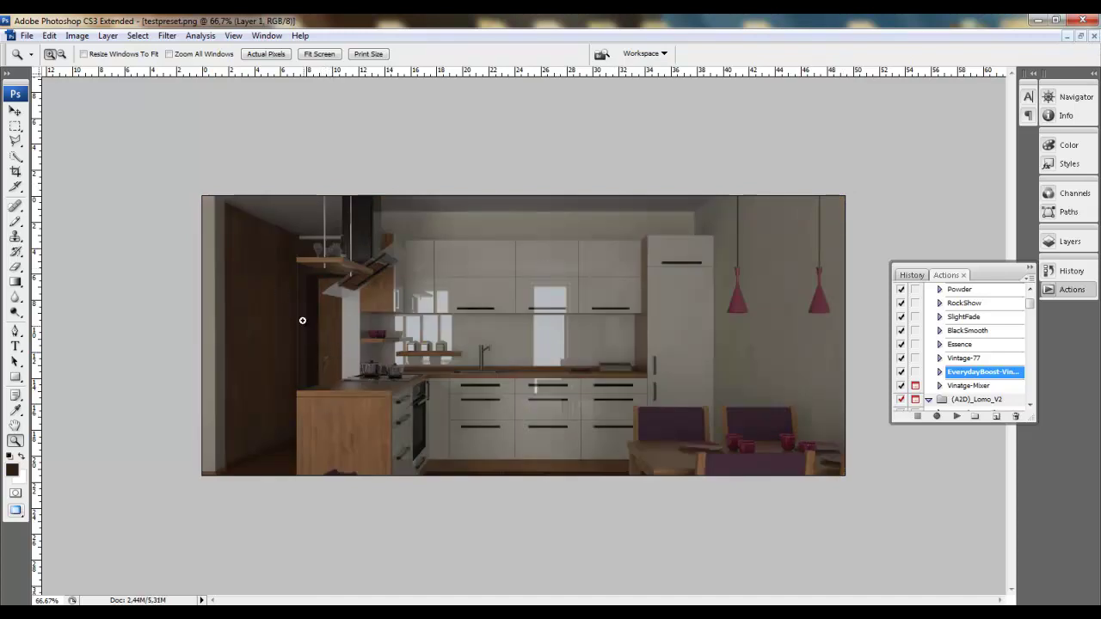
Step: Brighten the pasted layer with an Exposure adjustment of about +0.97
{"action": "left_click", "coordinate": [77, 35]}
{"action": "mouse_move", "coordinate": [95, 73]}
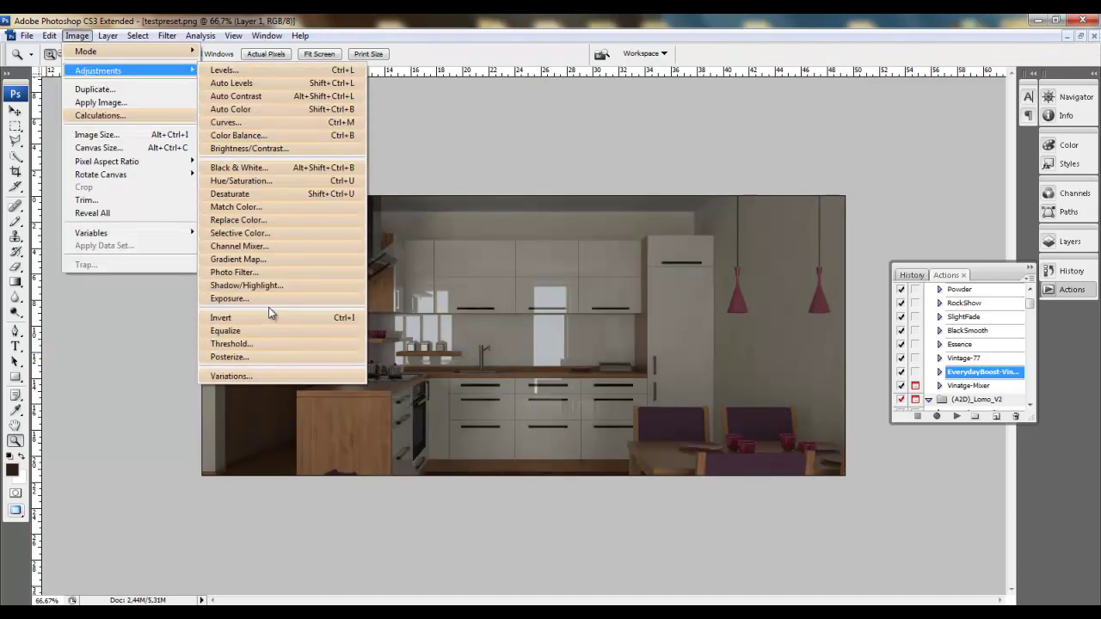
{"action": "left_click", "coordinate": [271, 301]}
{"action": "left_click_drag", "start_coordinate": [883, 125], "coordinate": [895, 120]}
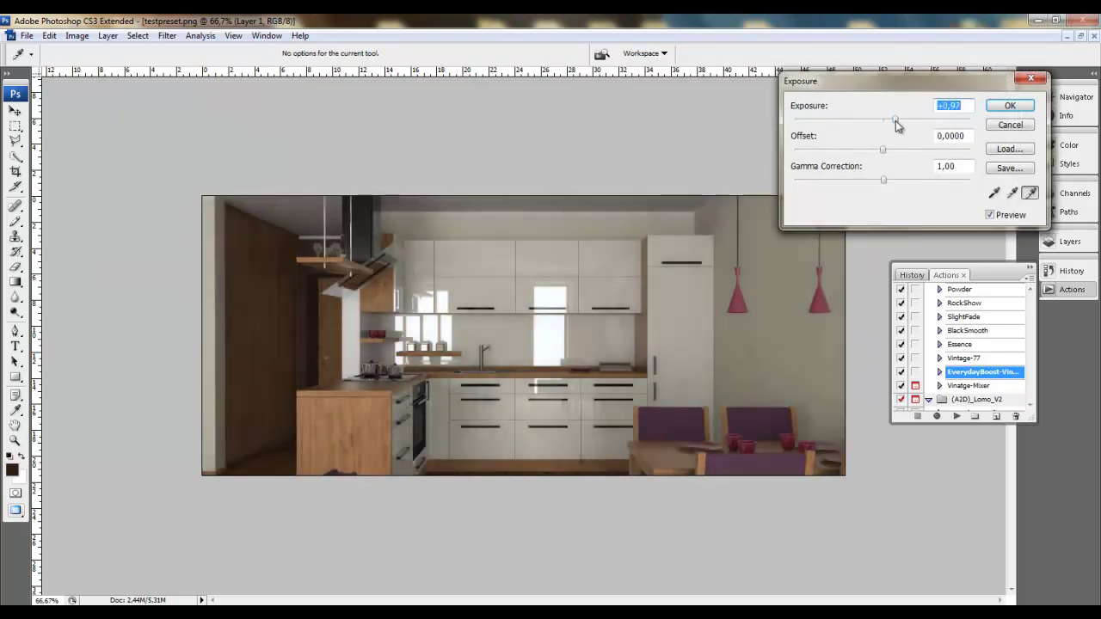
{"action": "left_click", "coordinate": [1008, 109]}
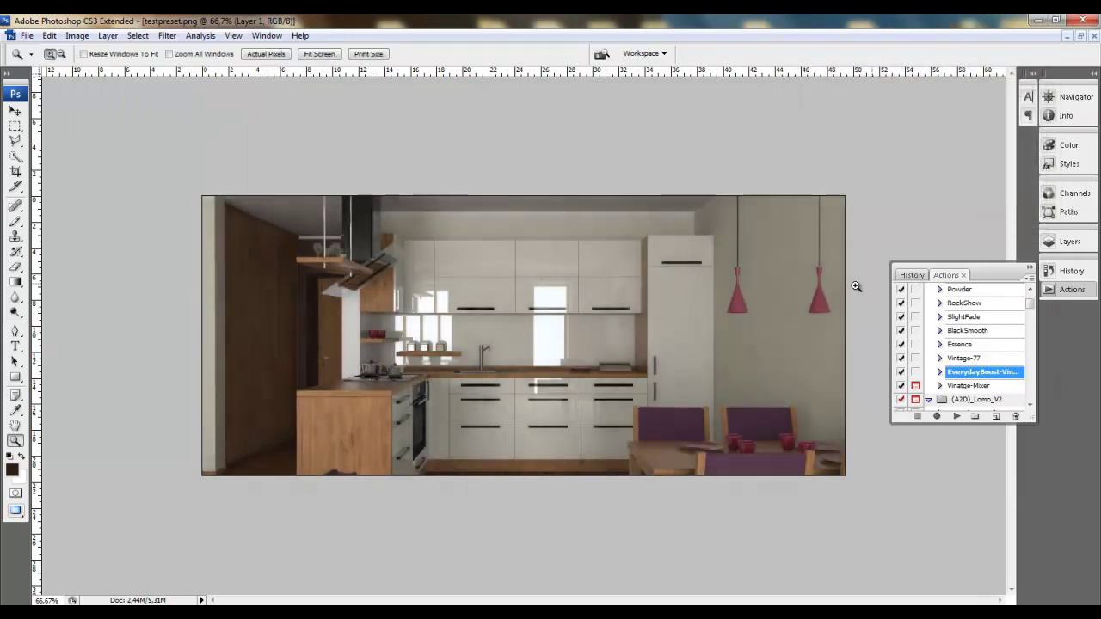
Step: Set Layer 1's fill to about 34% in the Layers panel
{"action": "left_click", "coordinate": [1027, 269]}
{"action": "left_click", "coordinate": [1066, 242]}
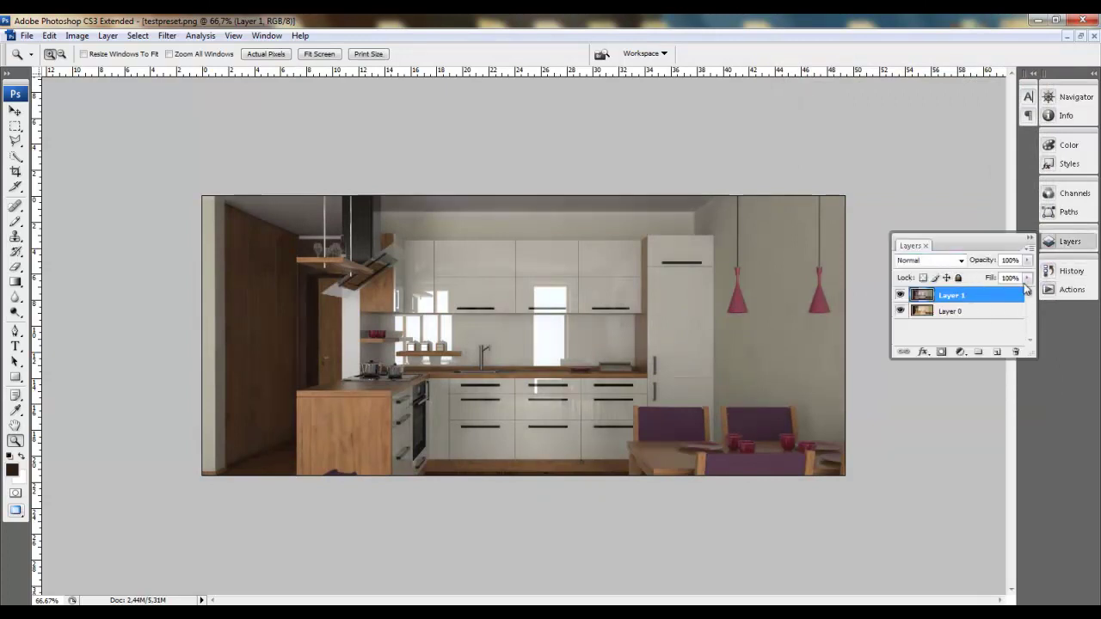
{"action": "left_click", "coordinate": [953, 311]}
{"action": "left_click", "coordinate": [961, 296]}
{"action": "left_click_drag", "start_coordinate": [1027, 277], "coordinate": [980, 322]}
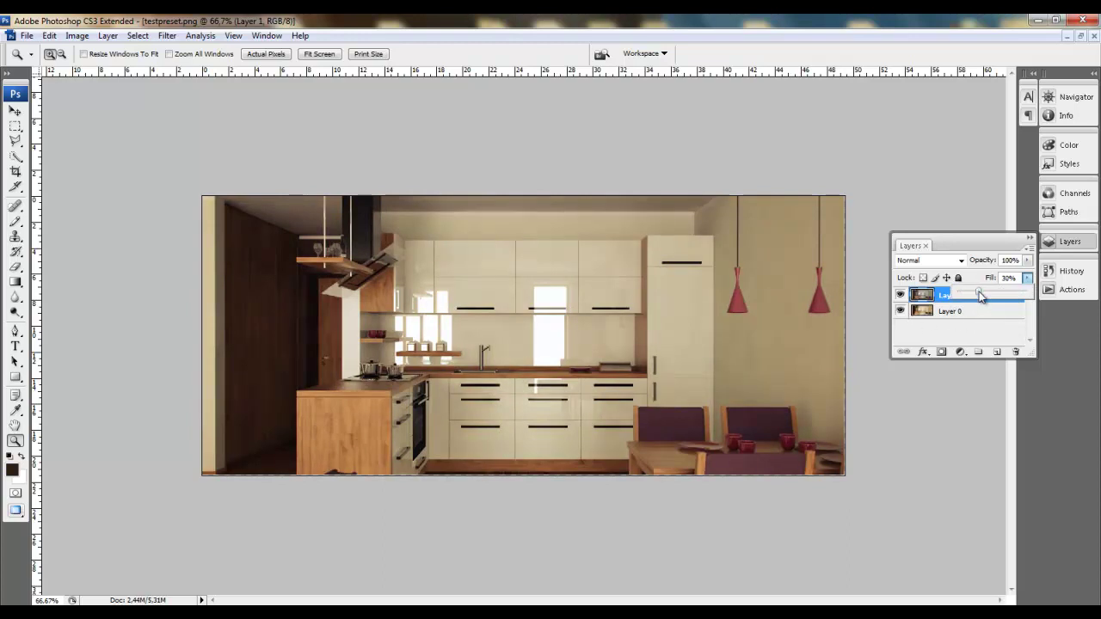
{"action": "left_click_drag", "start_coordinate": [980, 296], "coordinate": [957, 294]}
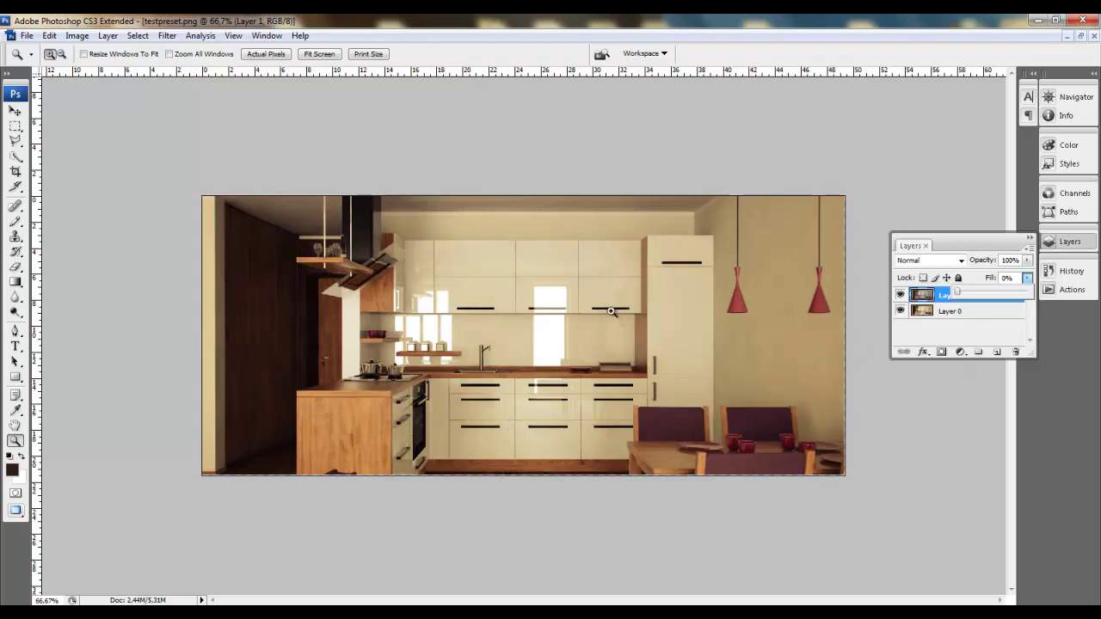
{"action": "left_click_drag", "start_coordinate": [960, 295], "coordinate": [984, 297]}
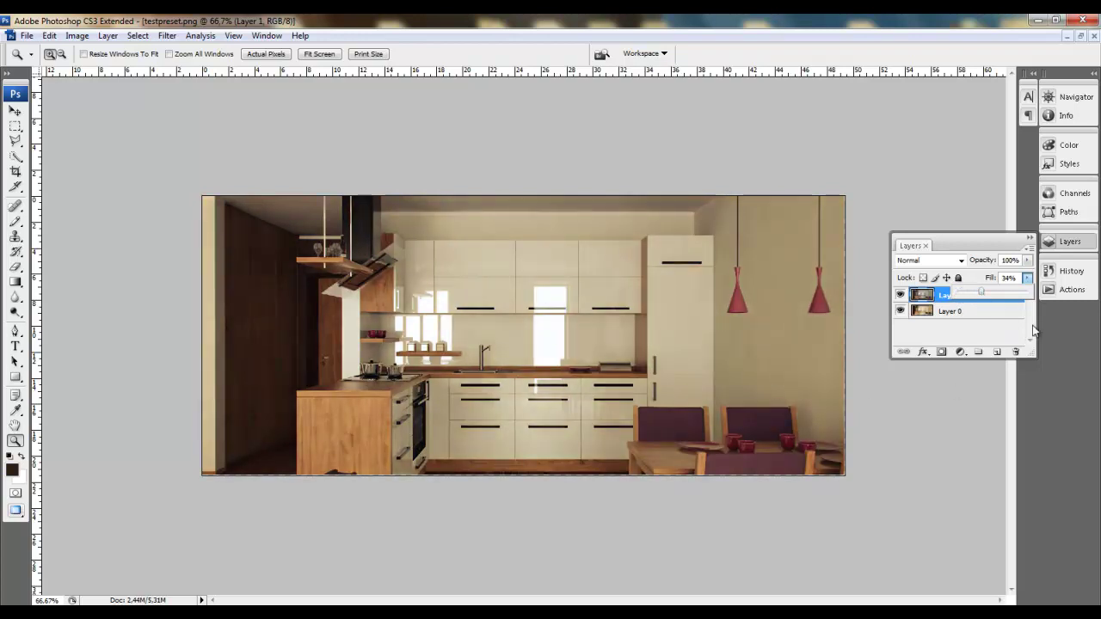
{"action": "left_click", "coordinate": [1030, 238]}
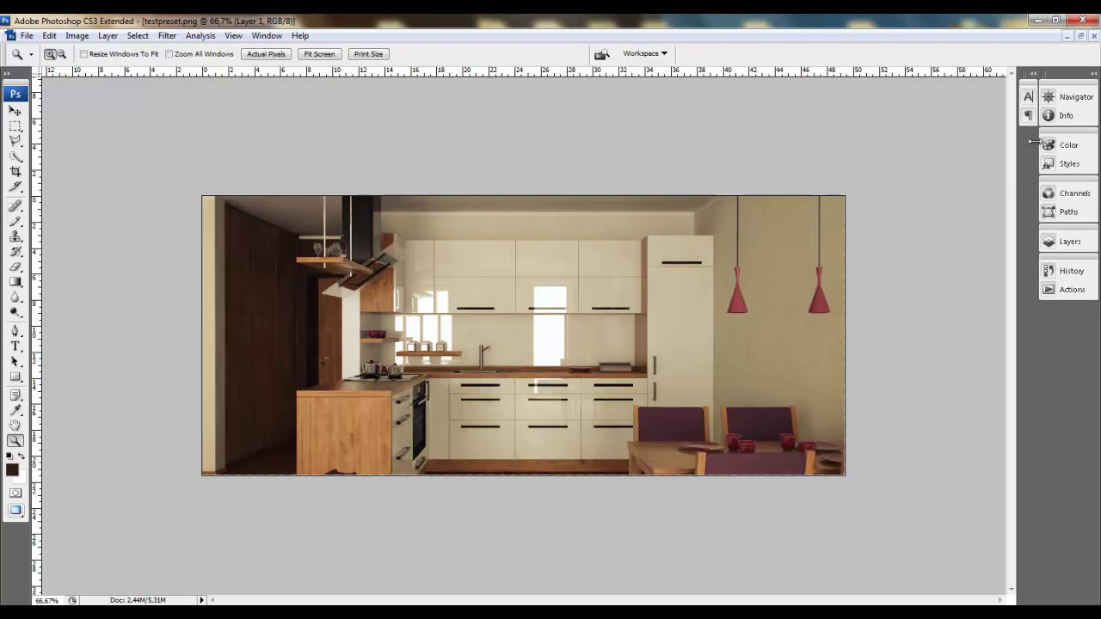
Step: Close testpreset without saving and select bg test in the post production folder
{"action": "left_click", "coordinate": [1093, 35]}
{"action": "left_click", "coordinate": [560, 253]}
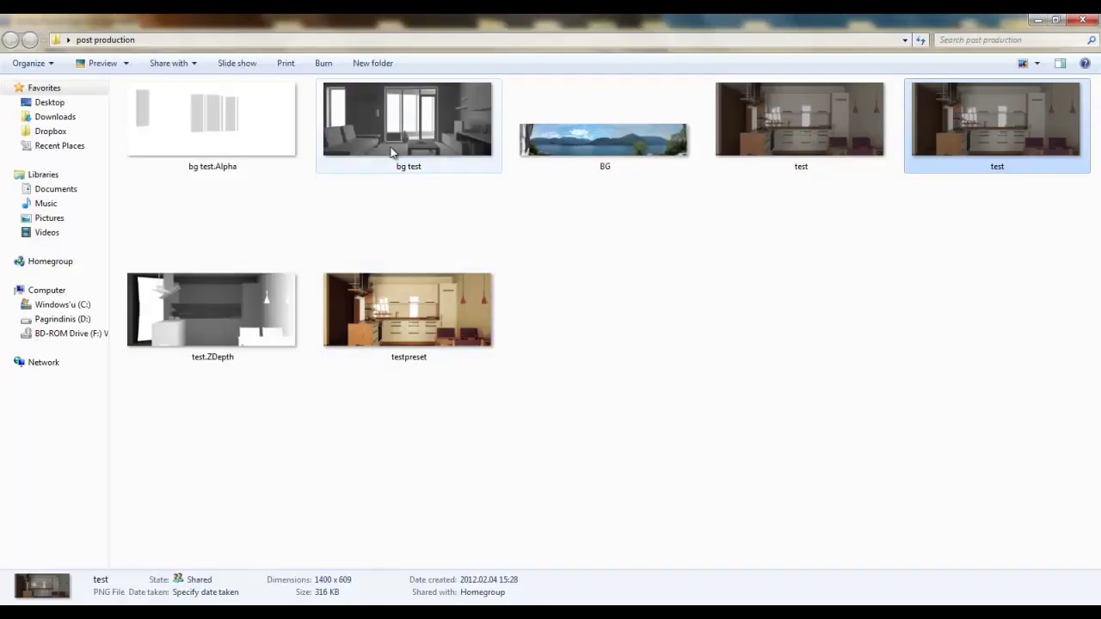
{"action": "left_click", "coordinate": [396, 148]}
{"action": "left_click", "coordinate": [619, 135]}
{"action": "key", "text": "Left"}
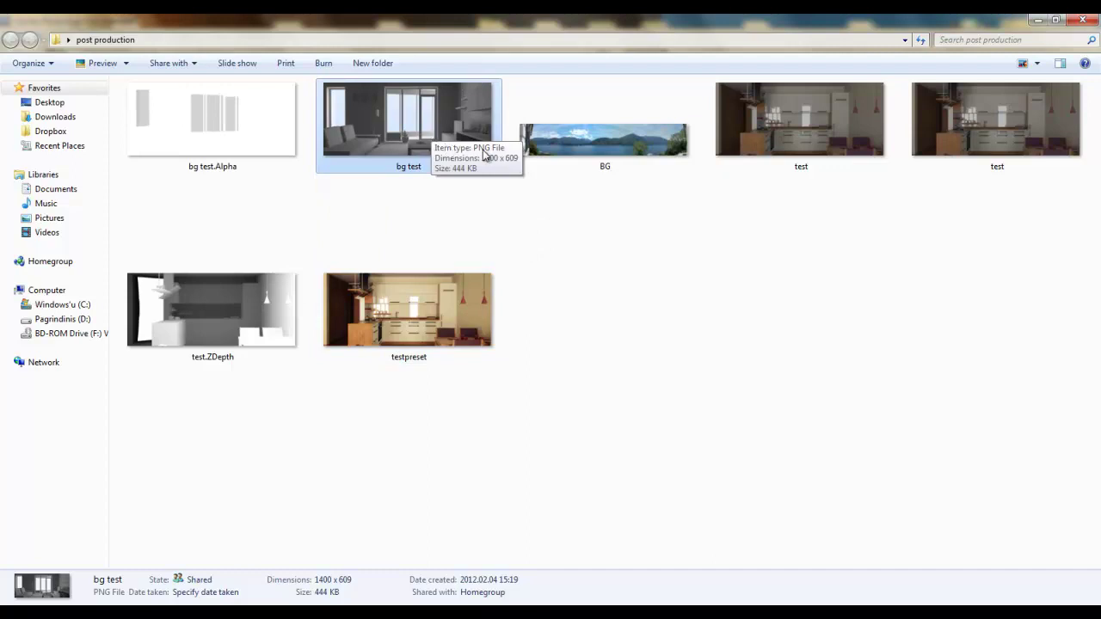
Step: Open bg test and the BG lake panorama in Photoshop
{"action": "right_click", "coordinate": [404, 134]}
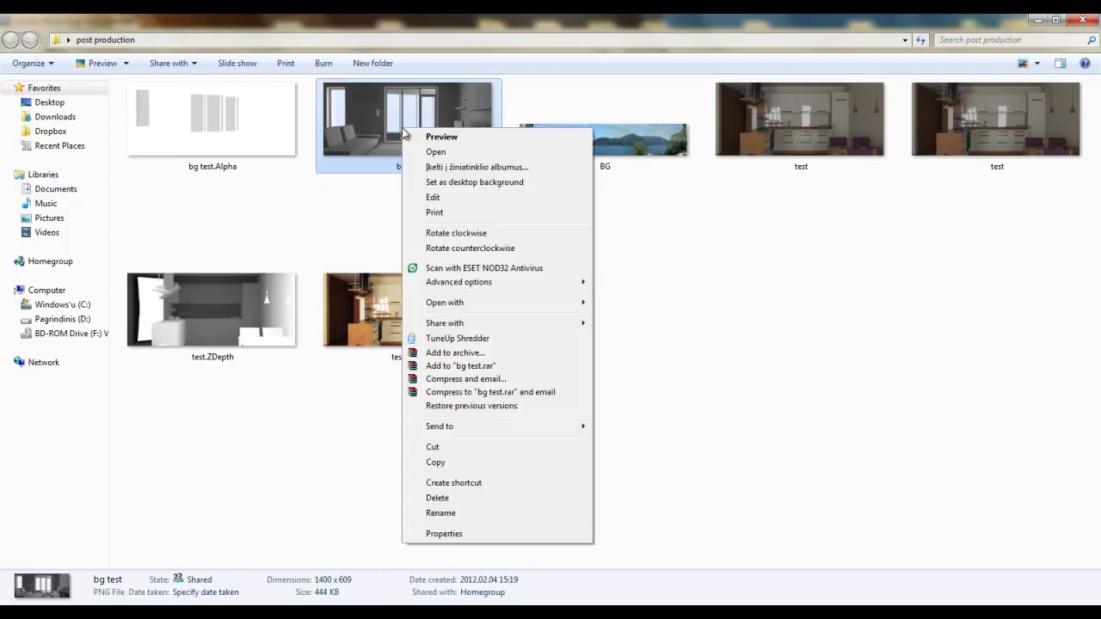
{"action": "mouse_move", "coordinate": [456, 302]}
{"action": "left_click", "coordinate": [636, 314]}
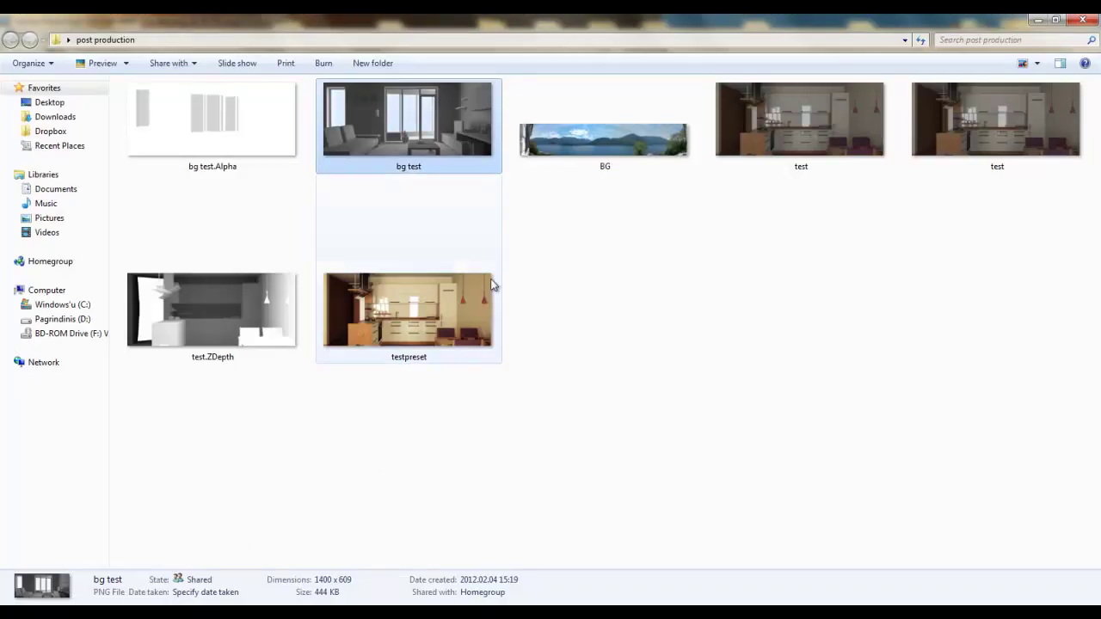
{"action": "left_click", "coordinate": [563, 141]}
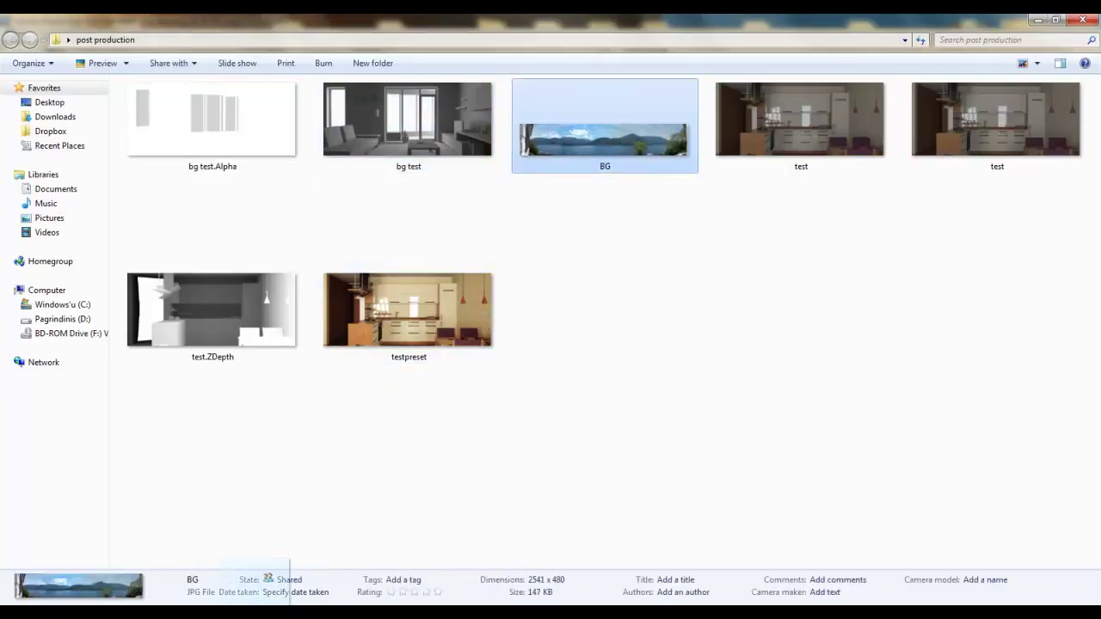
{"action": "key", "text": "Return"}
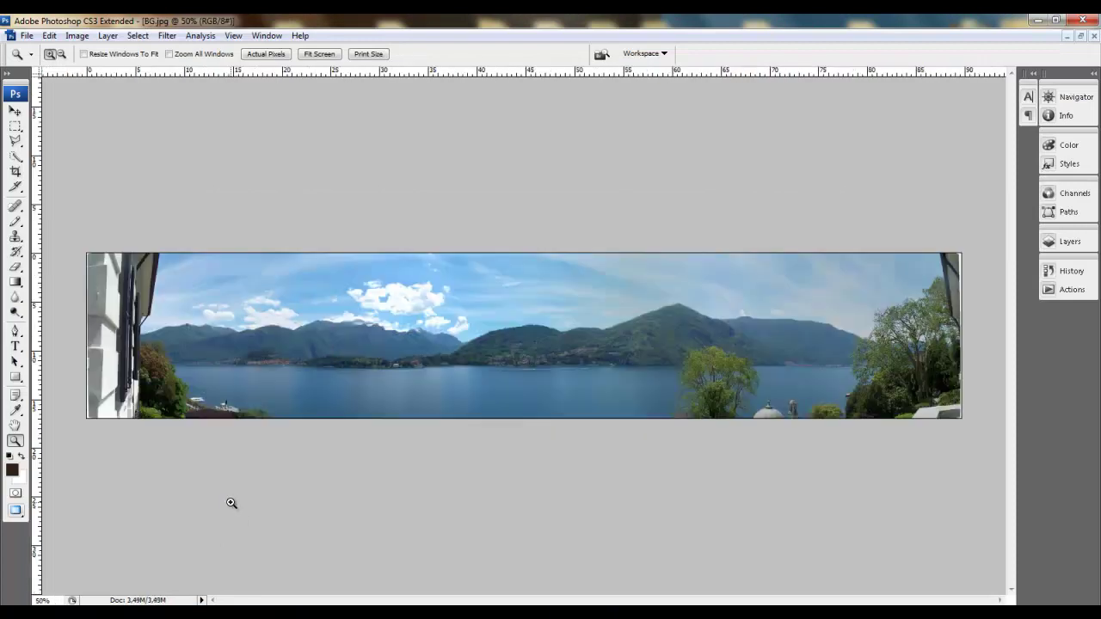
Step: Copy the entire BG panorama and paste it into bg test as a new layer
{"action": "key", "text": "ctrl+a"}
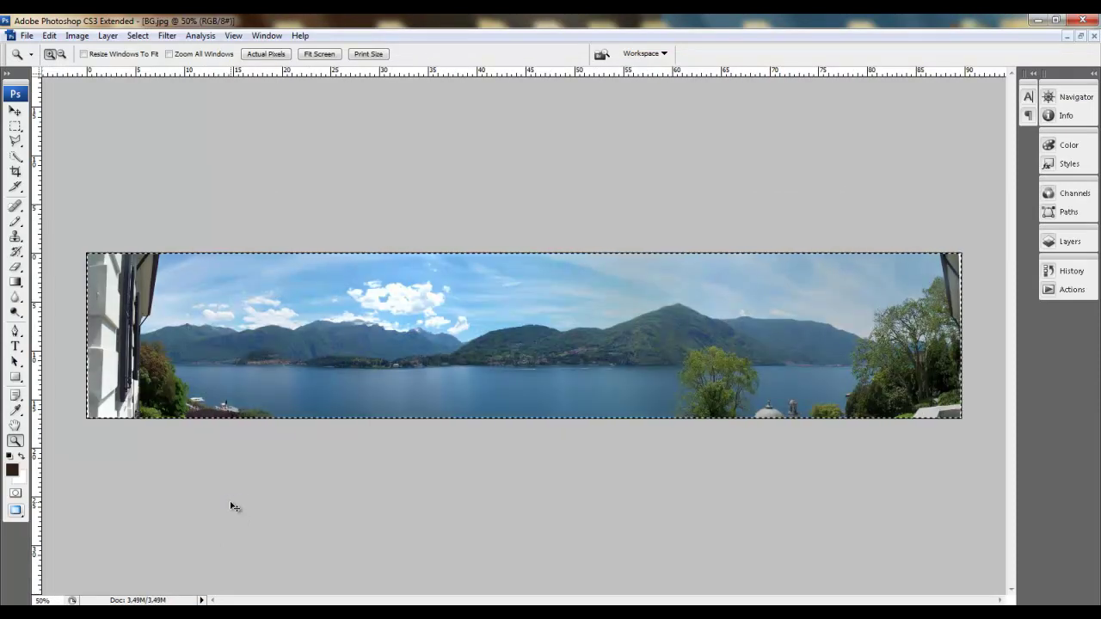
{"action": "key", "text": "ctrl+c"}
{"action": "key", "text": "ctrl+Tab"}
{"action": "key", "text": "ctrl+v"}
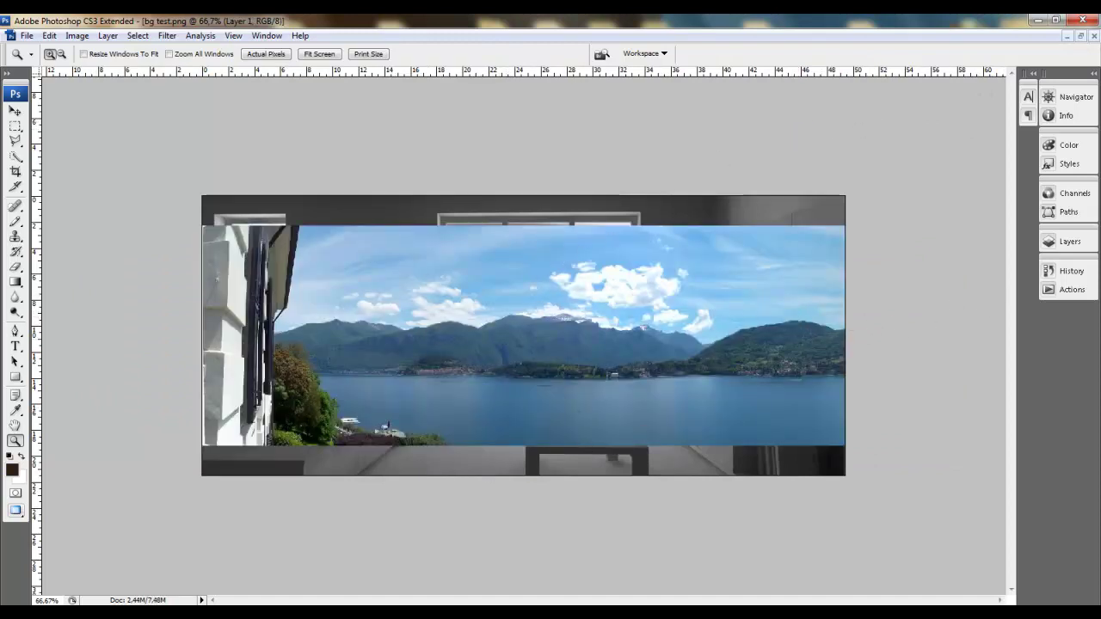
Step: Drag the panorama Layer 1 below the room render Layer 0 in the Layers panel
{"action": "left_click", "coordinate": [1070, 243]}
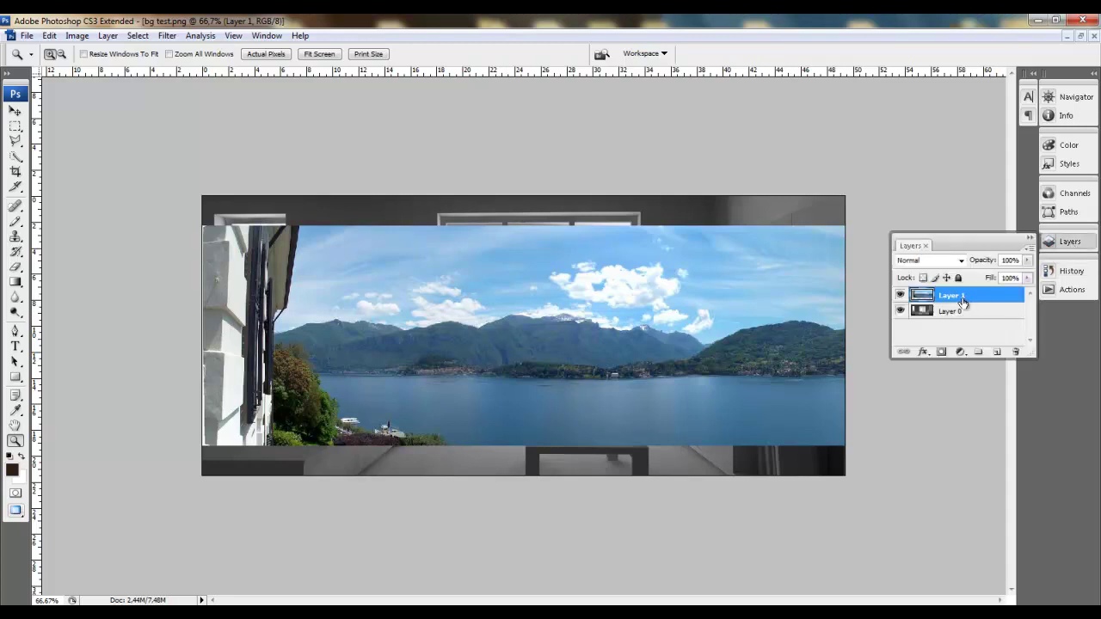
{"action": "left_click_drag", "start_coordinate": [960, 295], "coordinate": [961, 323]}
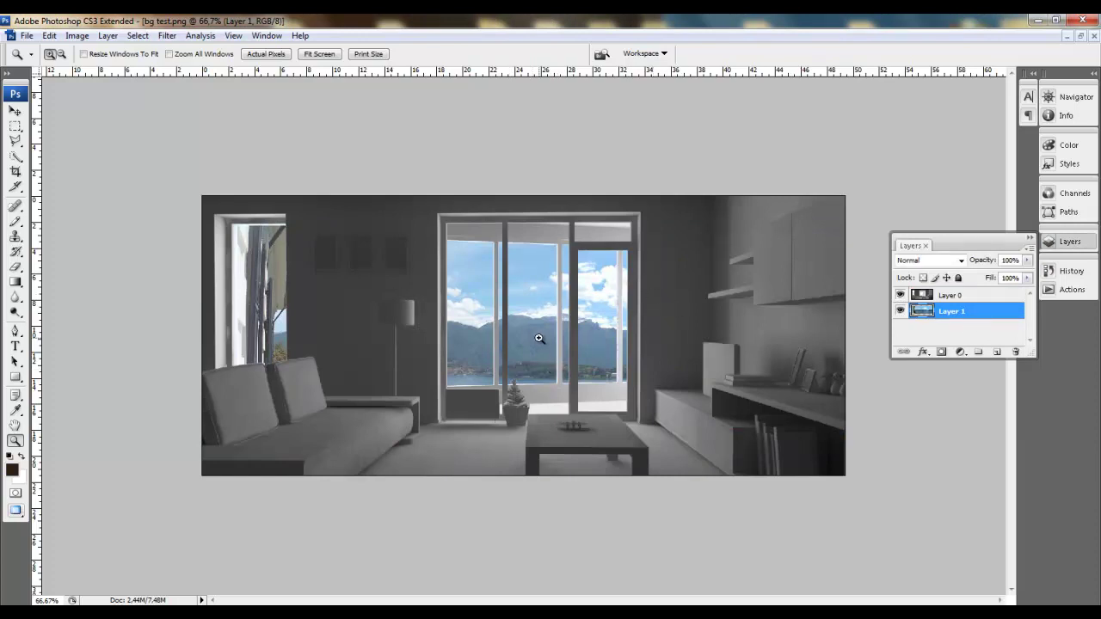
Step: Free-transform the panorama and slide it left behind the windows
{"action": "key", "text": "ctrl+t"}
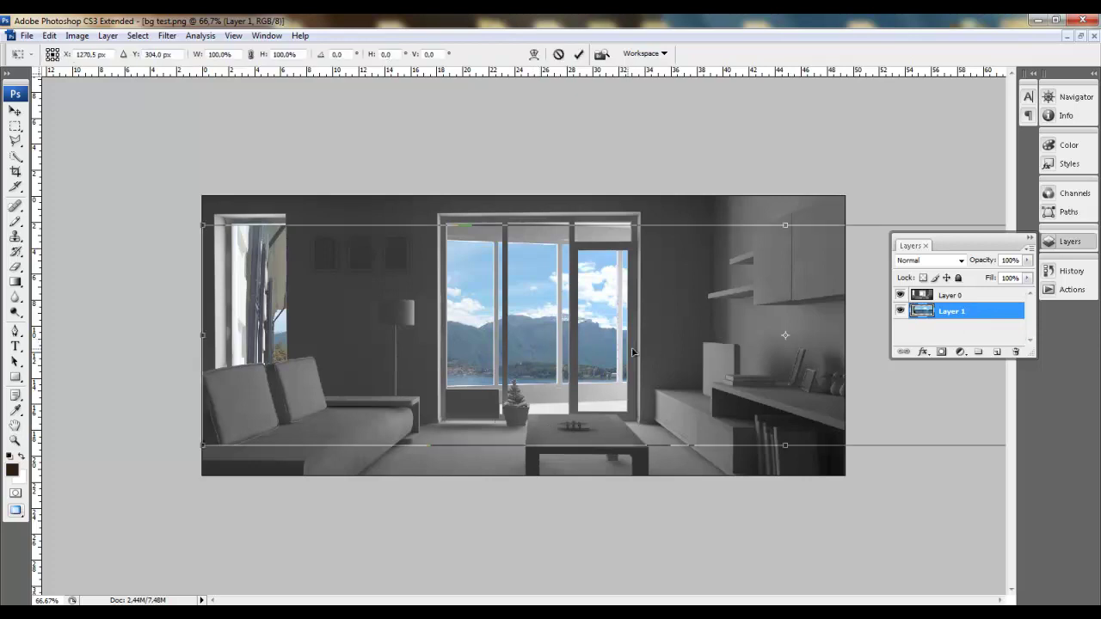
{"action": "left_click_drag", "start_coordinate": [661, 346], "coordinate": [360, 344]}
{"action": "left_click_drag", "start_coordinate": [706, 359], "coordinate": [496, 349]}
Step: Perspective-tilt the panorama's right side, reposition it so trees fill the door pane, and commit
{"action": "right_click", "coordinate": [574, 311]}
{"action": "right_click", "coordinate": [530, 275]}
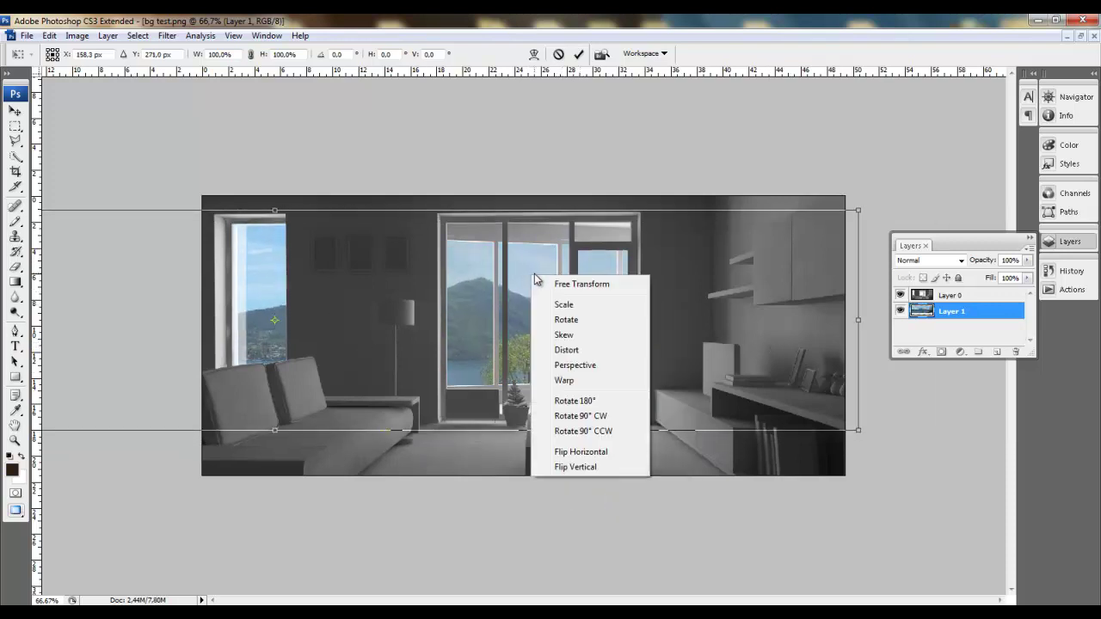
{"action": "left_click", "coordinate": [574, 364]}
{"action": "left_click_drag", "start_coordinate": [533, 361], "coordinate": [543, 362]}
{"action": "left_click_drag", "start_coordinate": [869, 213], "coordinate": [868, 234]}
{"action": "left_click_drag", "start_coordinate": [740, 308], "coordinate": [520, 309]}
{"action": "key", "text": "Return"}
{"action": "key", "text": "z"}
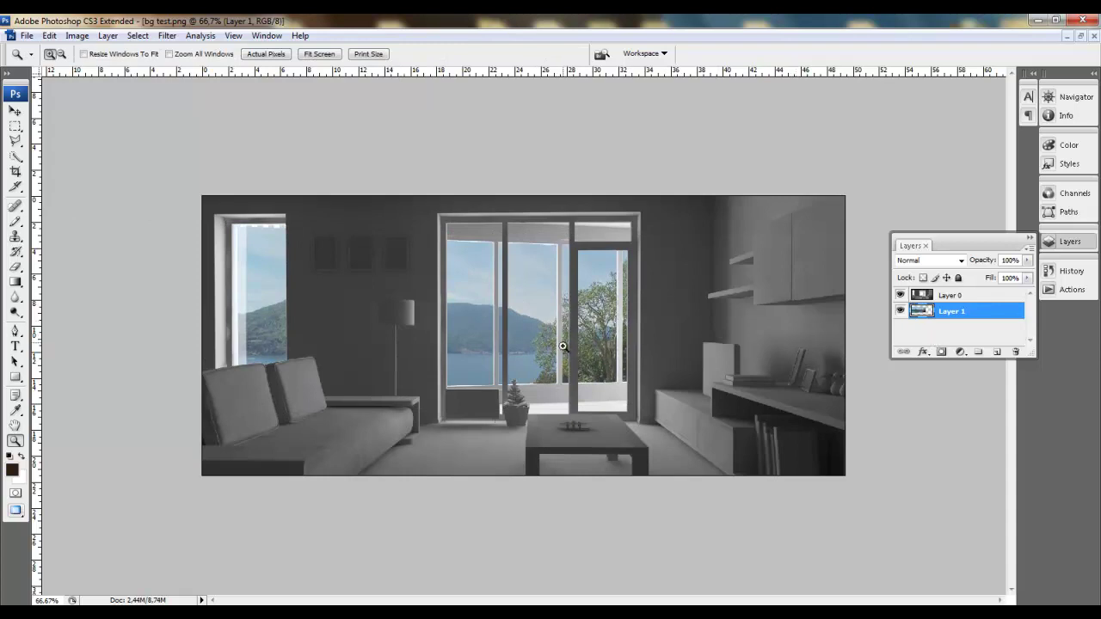
Step: Try an Exposure boost on the room render layer, then cancel it
{"action": "left_click", "coordinate": [953, 298]}
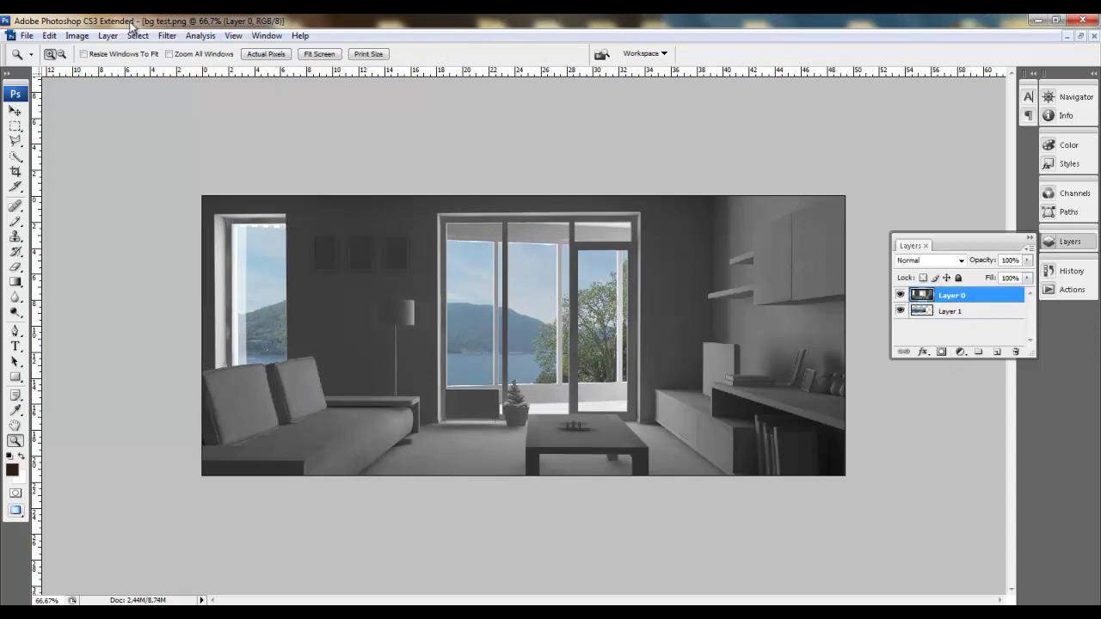
{"action": "left_click", "coordinate": [77, 35]}
{"action": "mouse_move", "coordinate": [82, 71]}
{"action": "left_click", "coordinate": [288, 296]}
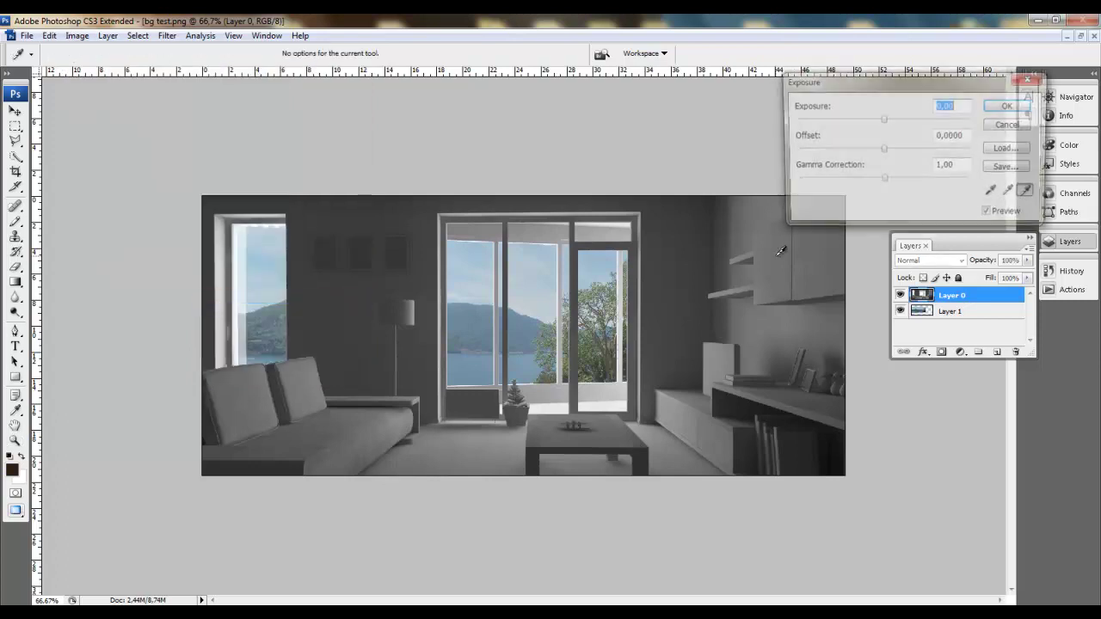
{"action": "left_click_drag", "start_coordinate": [883, 119], "coordinate": [896, 122]}
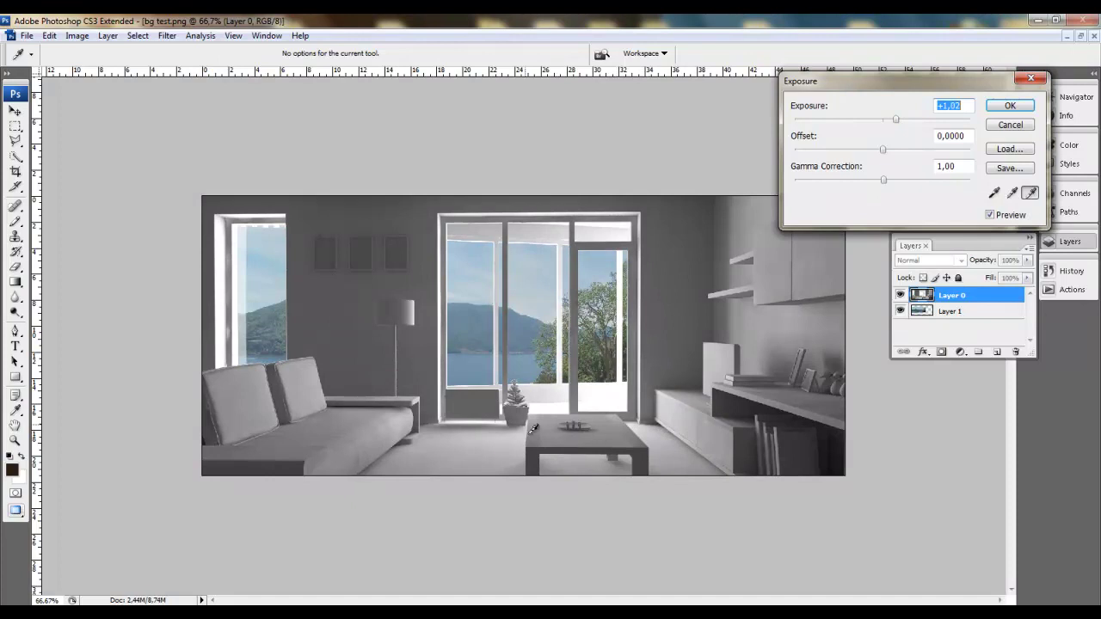
{"action": "left_click", "coordinate": [1011, 125]}
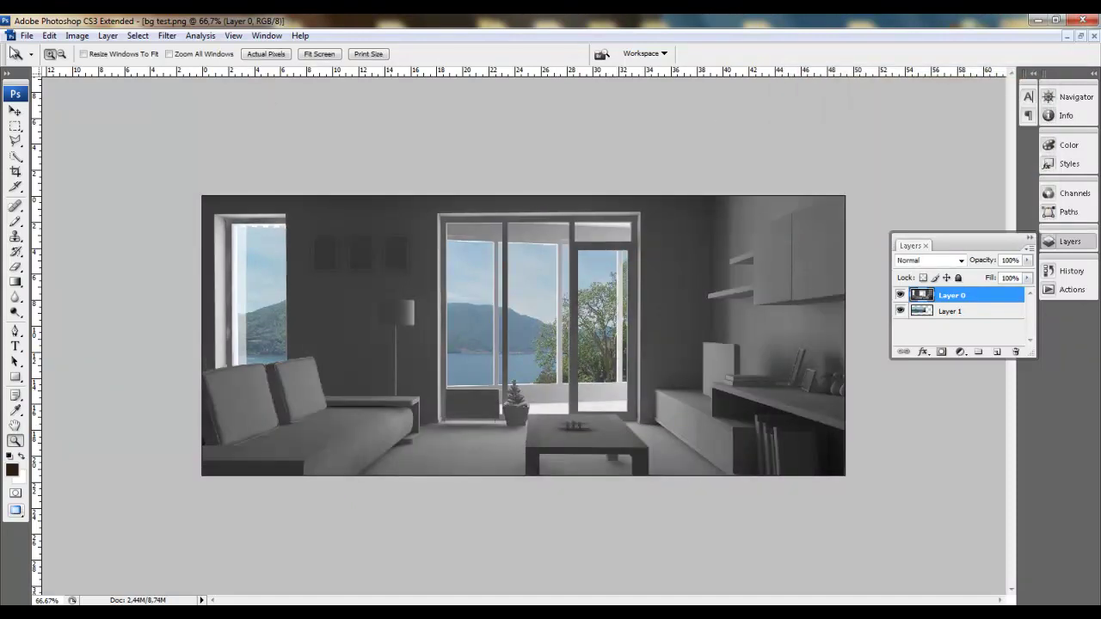
Step: Apply Shadow/Highlight to the room layer with the Shadows amount around 71%
{"action": "left_click", "coordinate": [85, 38]}
{"action": "mouse_move", "coordinate": [99, 73]}
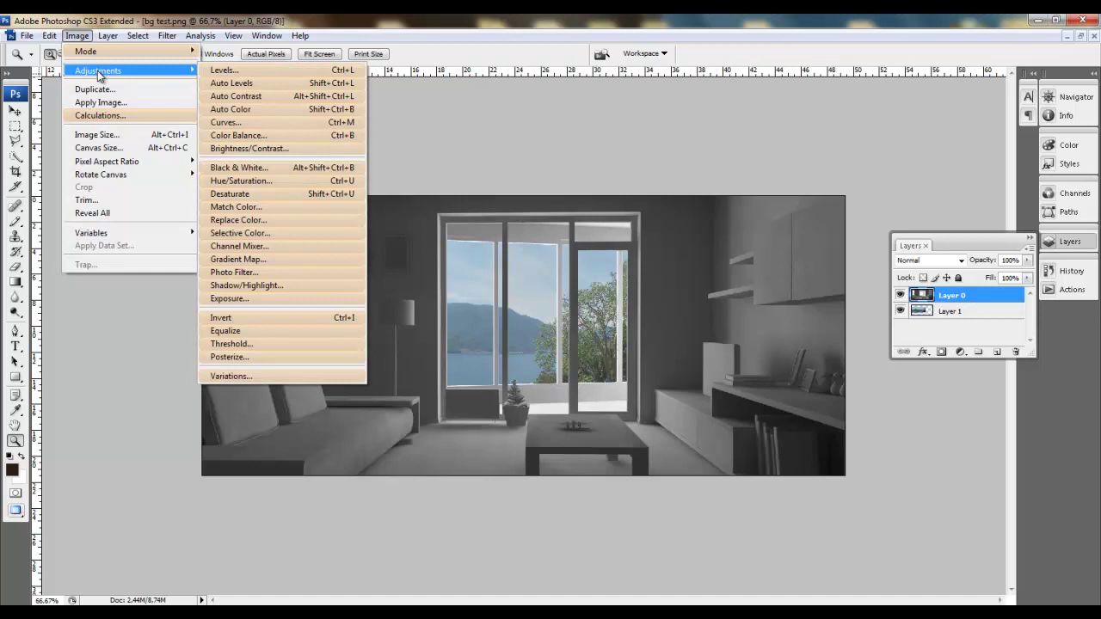
{"action": "left_click", "coordinate": [258, 289]}
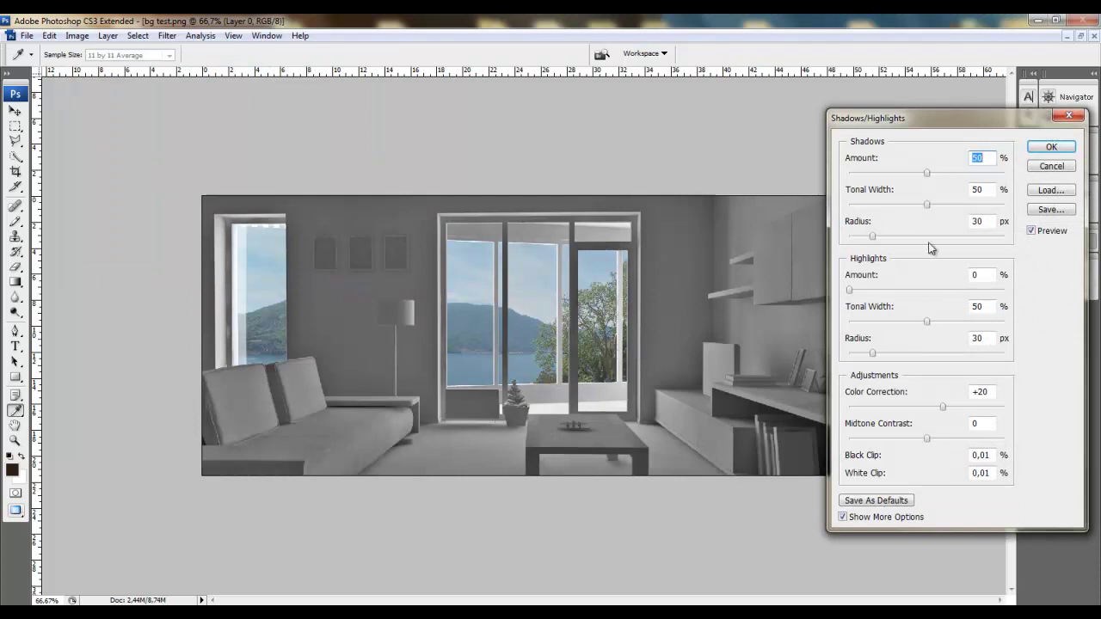
{"action": "left_click_drag", "start_coordinate": [937, 175], "coordinate": [975, 176]}
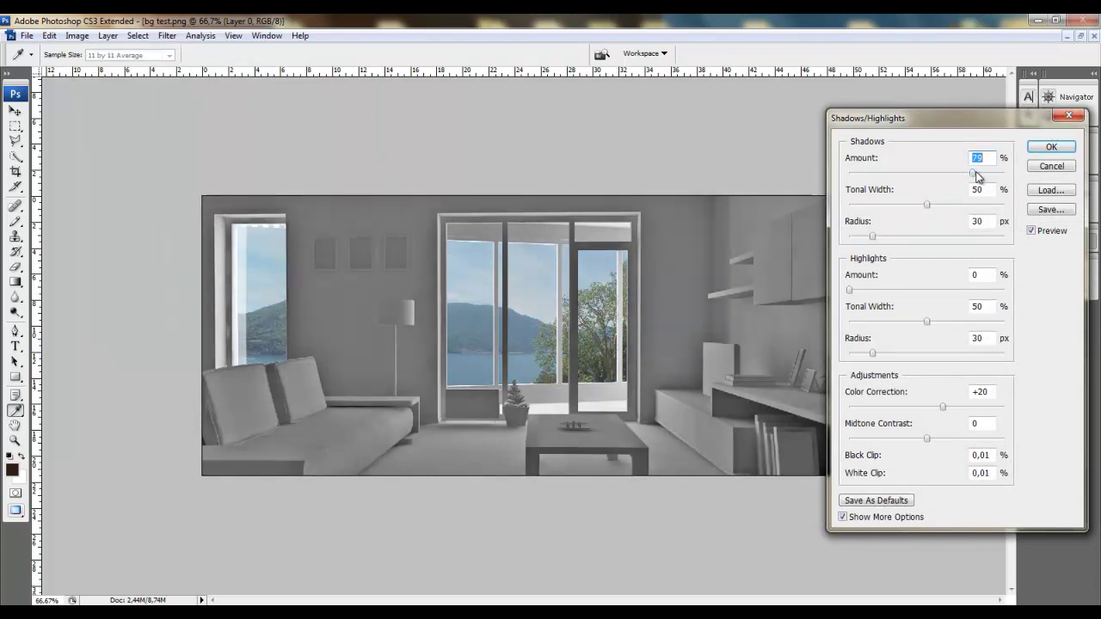
{"action": "left_click", "coordinate": [1039, 149]}
{"action": "key", "text": "z"}
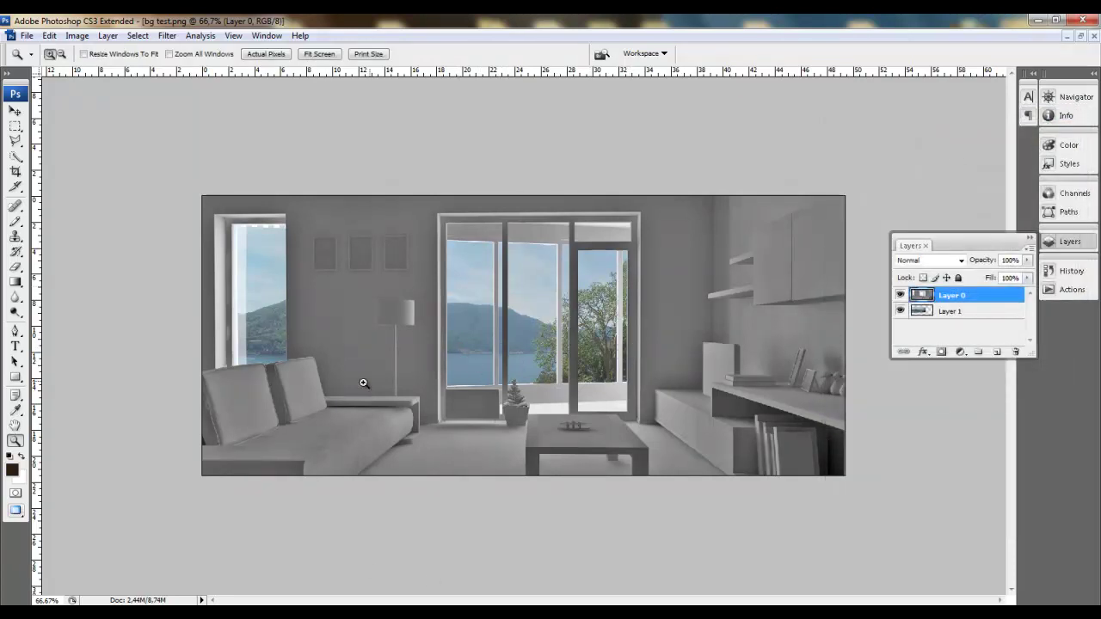
Step: Select the panorama Layer 1 and nudge it slightly up behind the windows
{"action": "key", "text": "ctrl+t"}
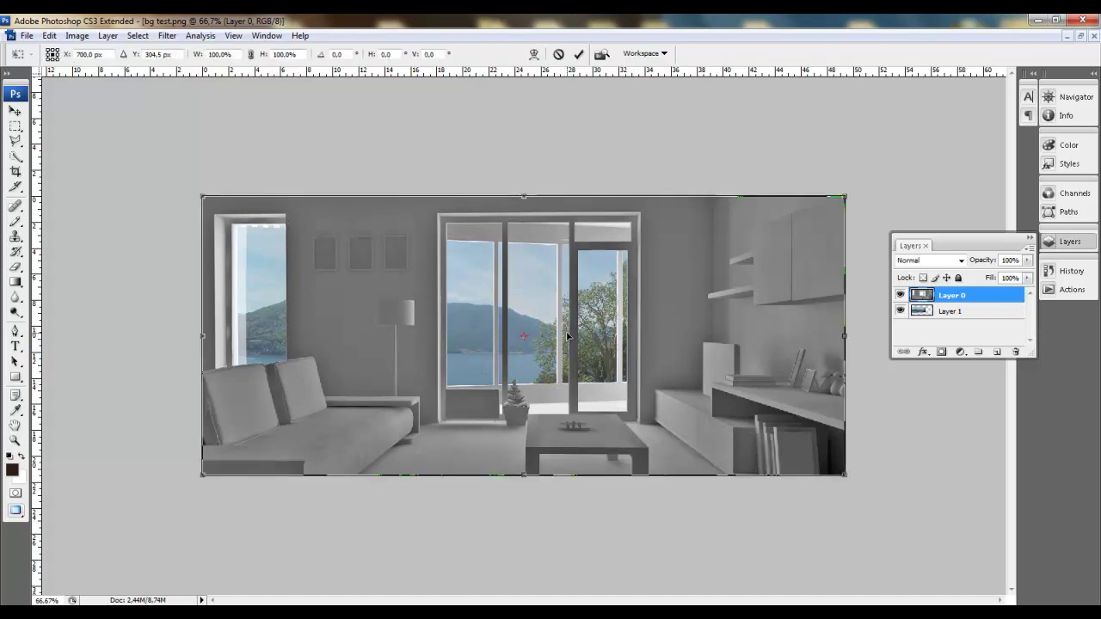
{"action": "key", "text": "Return"}
{"action": "left_click", "coordinate": [942, 317]}
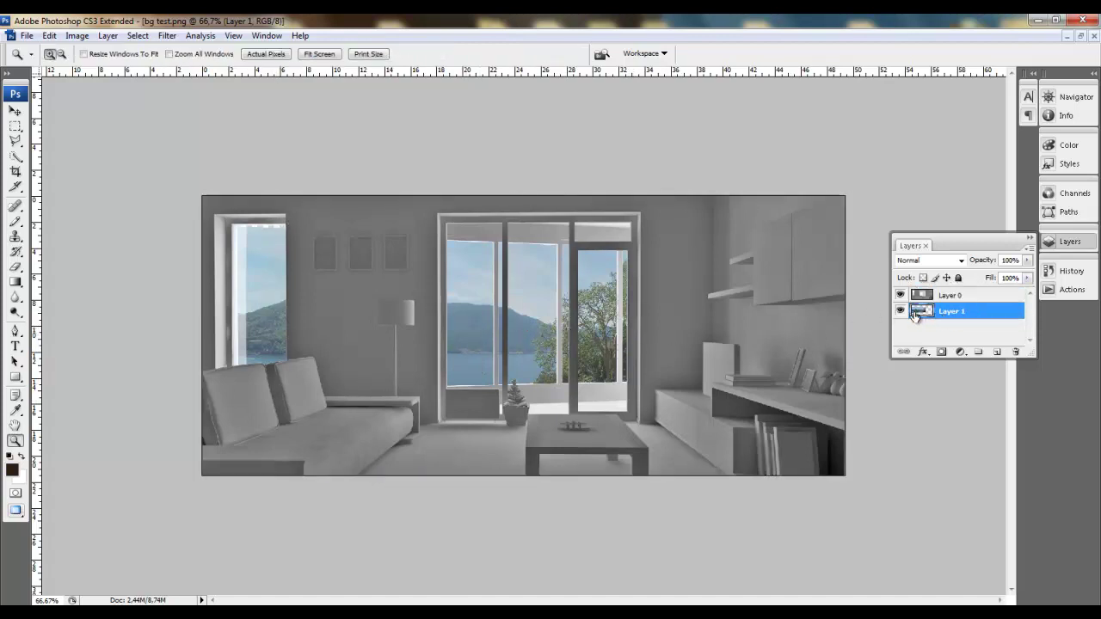
{"action": "key", "text": "ctrl+t"}
{"action": "left_click_drag", "start_coordinate": [520, 355], "coordinate": [527, 347]}
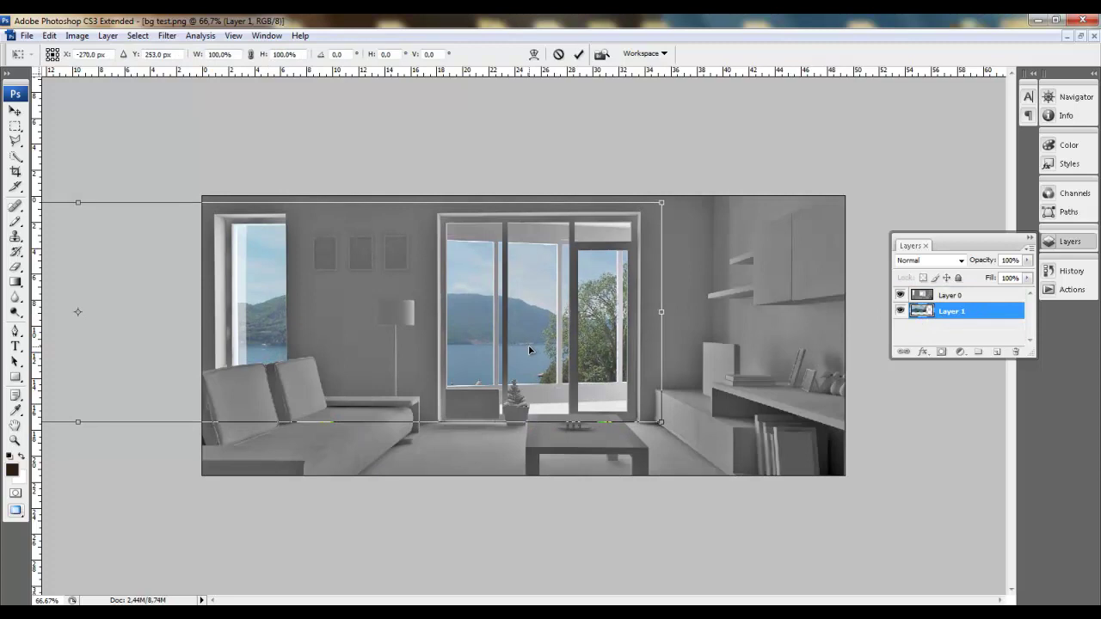
{"action": "key", "text": "Return"}
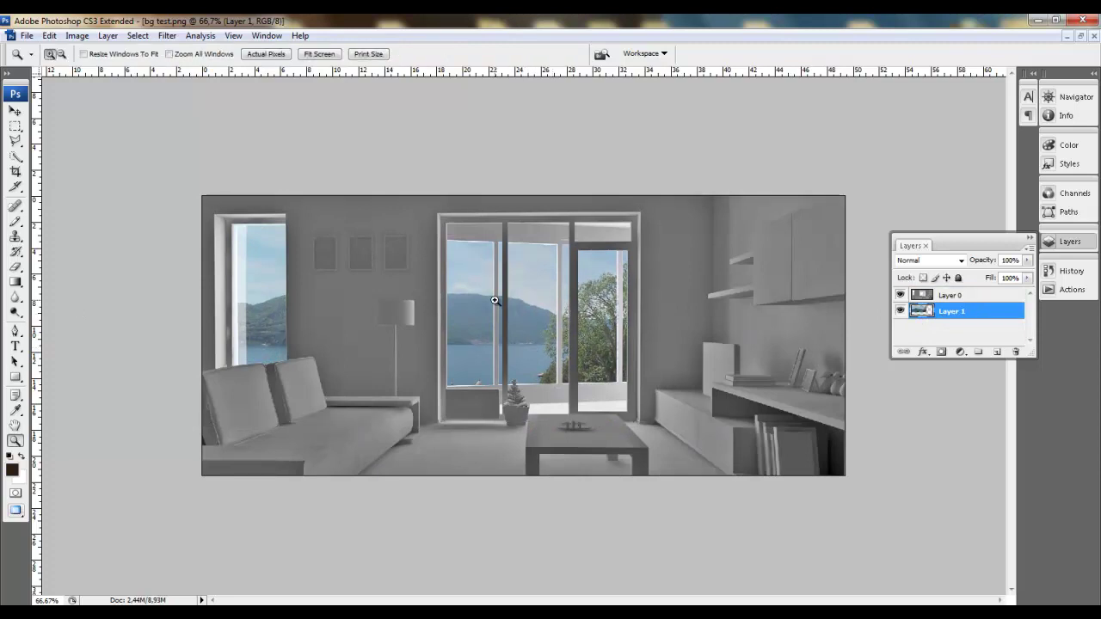
Step: Brighten the panorama with an Exposure adjustment of about +2.64
{"action": "left_click", "coordinate": [76, 35]}
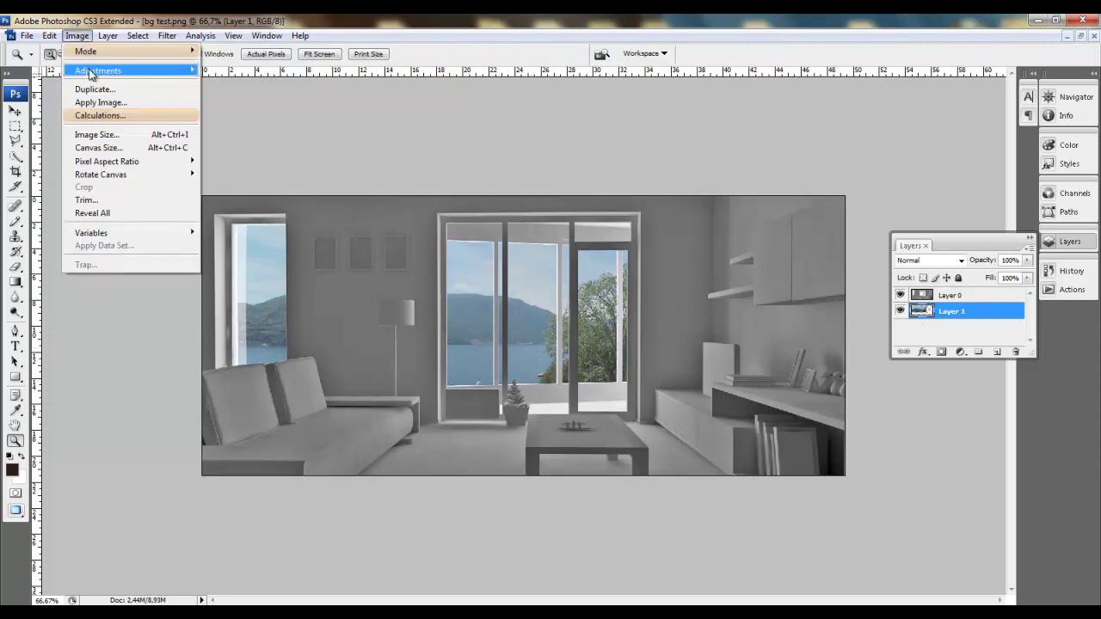
{"action": "mouse_move", "coordinate": [90, 74]}
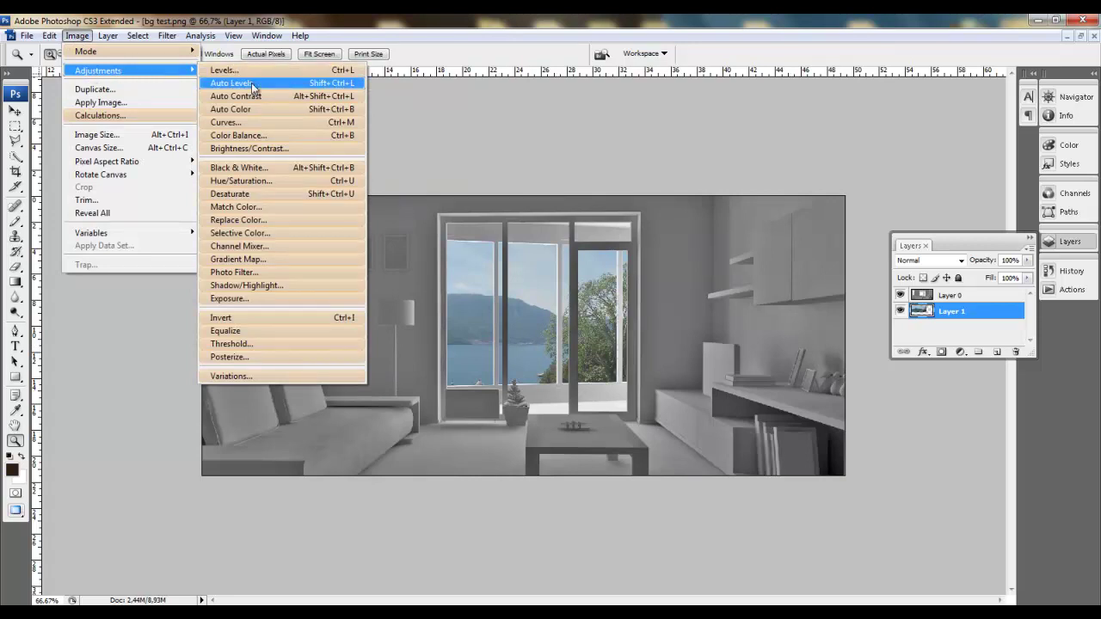
{"action": "left_click", "coordinate": [258, 298]}
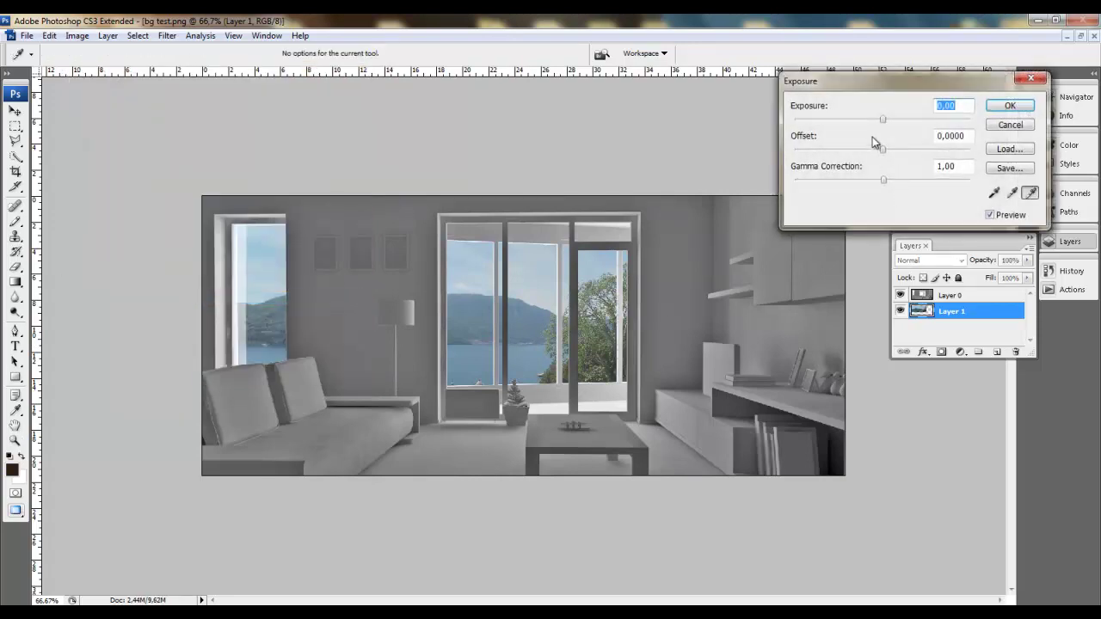
{"action": "left_click_drag", "start_coordinate": [882, 120], "coordinate": [918, 121]}
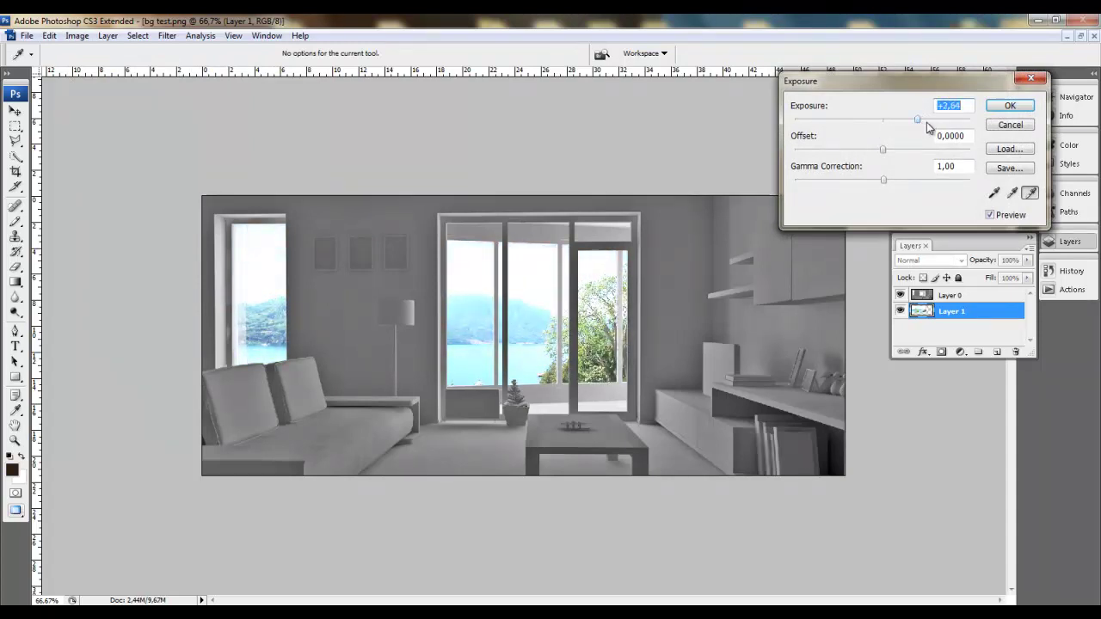
{"action": "left_click", "coordinate": [1007, 106]}
Step: Lower the panorama's saturation to -26 with Hue/Saturation
{"action": "left_click", "coordinate": [76, 36]}
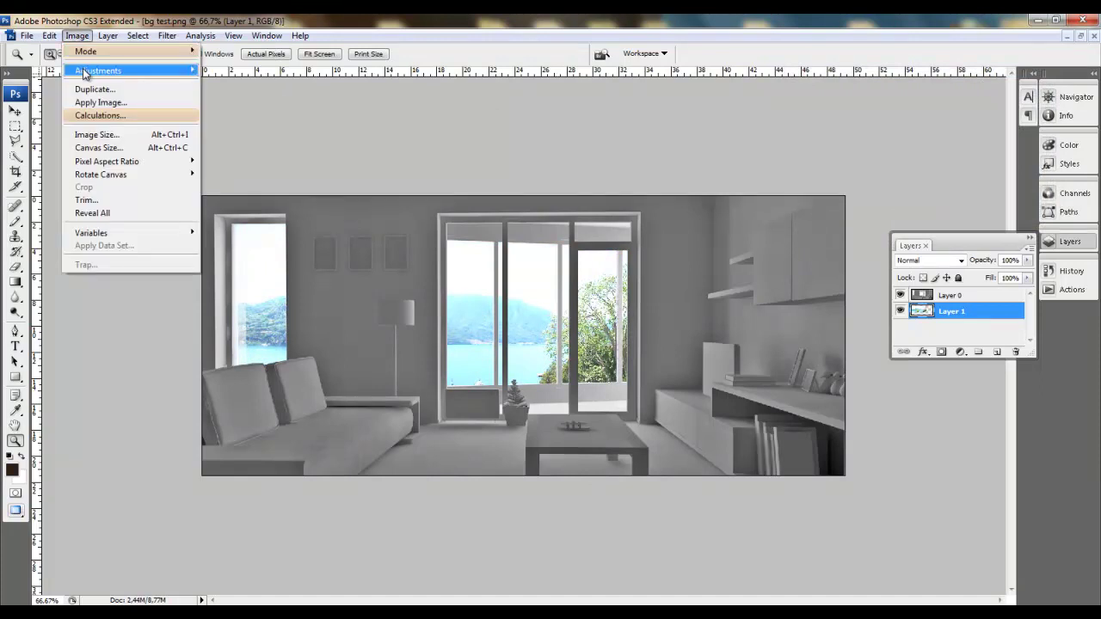
{"action": "mouse_move", "coordinate": [89, 71]}
{"action": "left_click", "coordinate": [253, 181]}
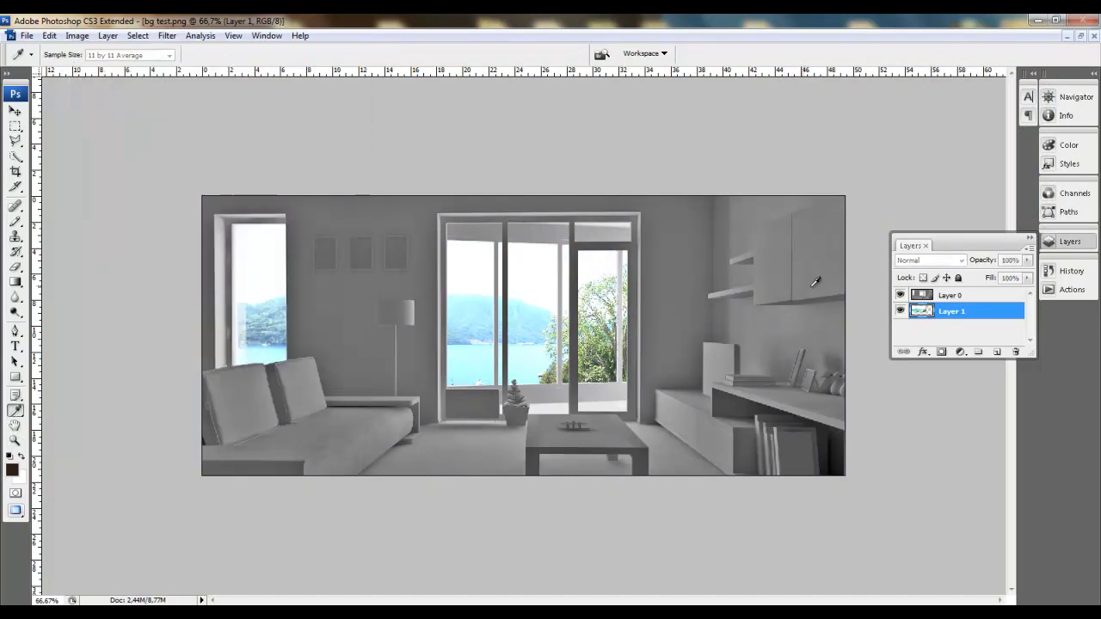
{"action": "mouse_move", "coordinate": [946, 265]}
{"action": "left_mouse_down"}
{"action": "mouse_move", "coordinate": [902, 267]}
{"action": "mouse_move", "coordinate": [927, 272]}
{"action": "left_mouse_up"}
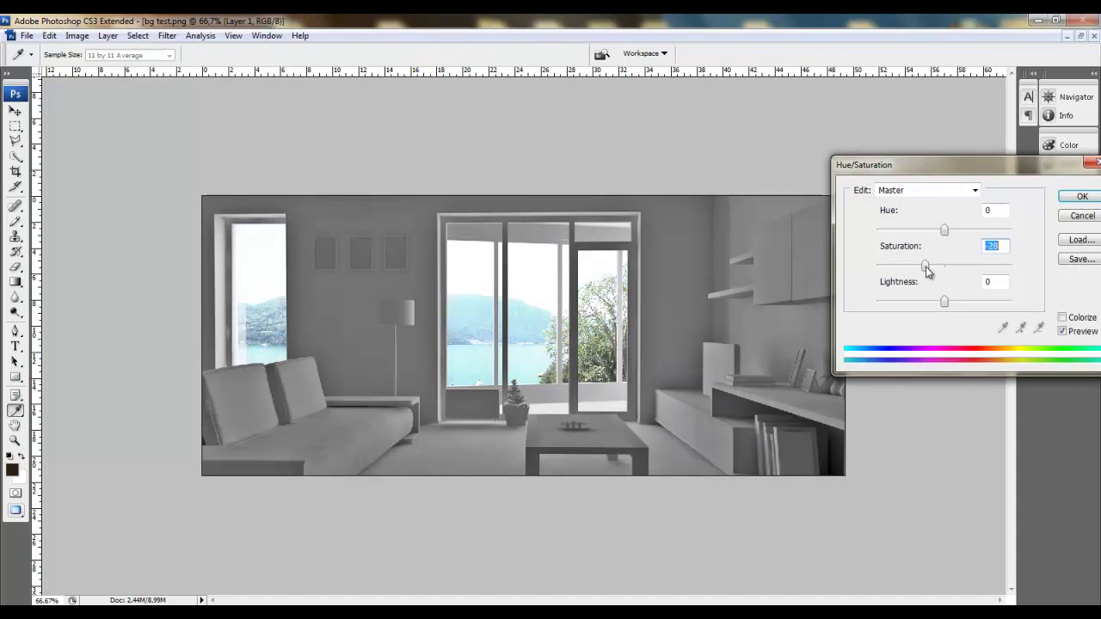
{"action": "left_click", "coordinate": [1083, 197]}
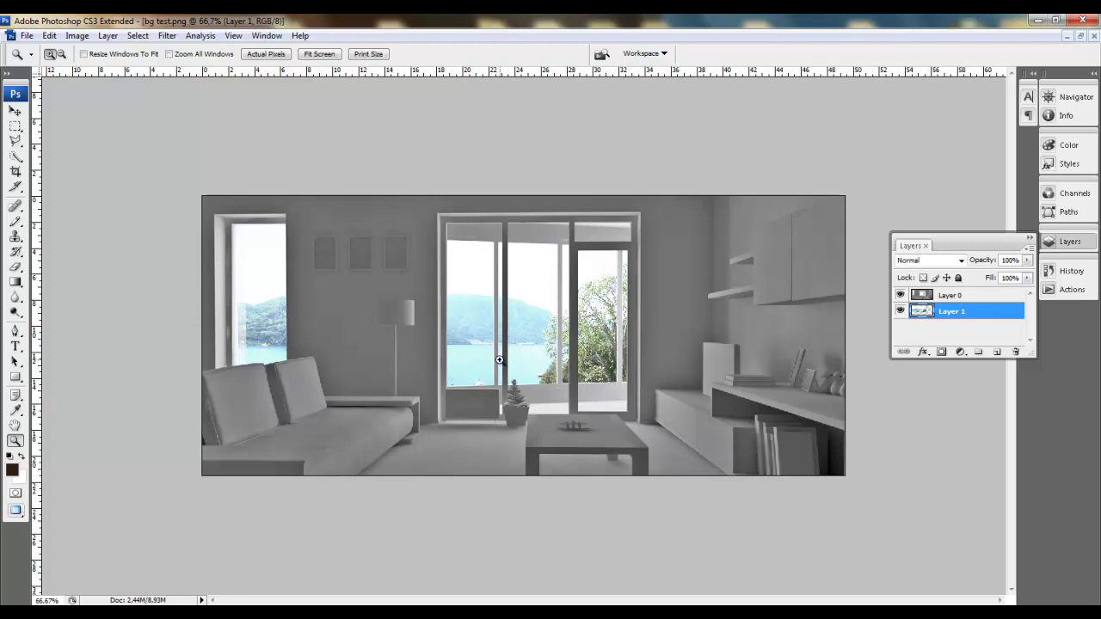
Step: Use Replace Color to sample the panorama's light blue sky and lower its saturation
{"action": "left_click", "coordinate": [77, 36]}
{"action": "mouse_move", "coordinate": [102, 74]}
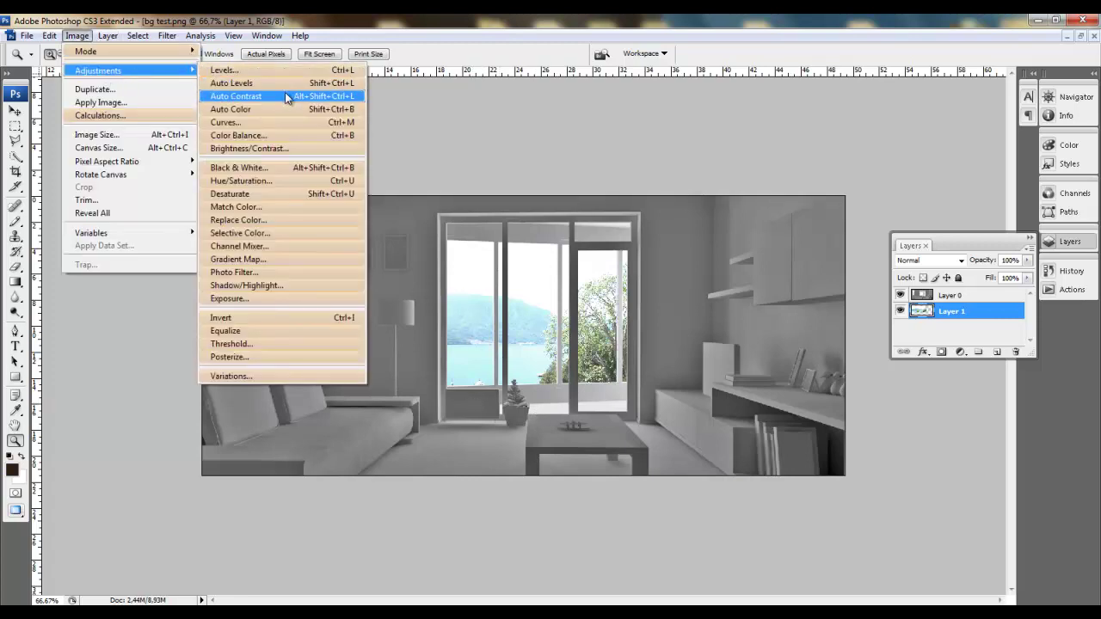
{"action": "left_click", "coordinate": [286, 219]}
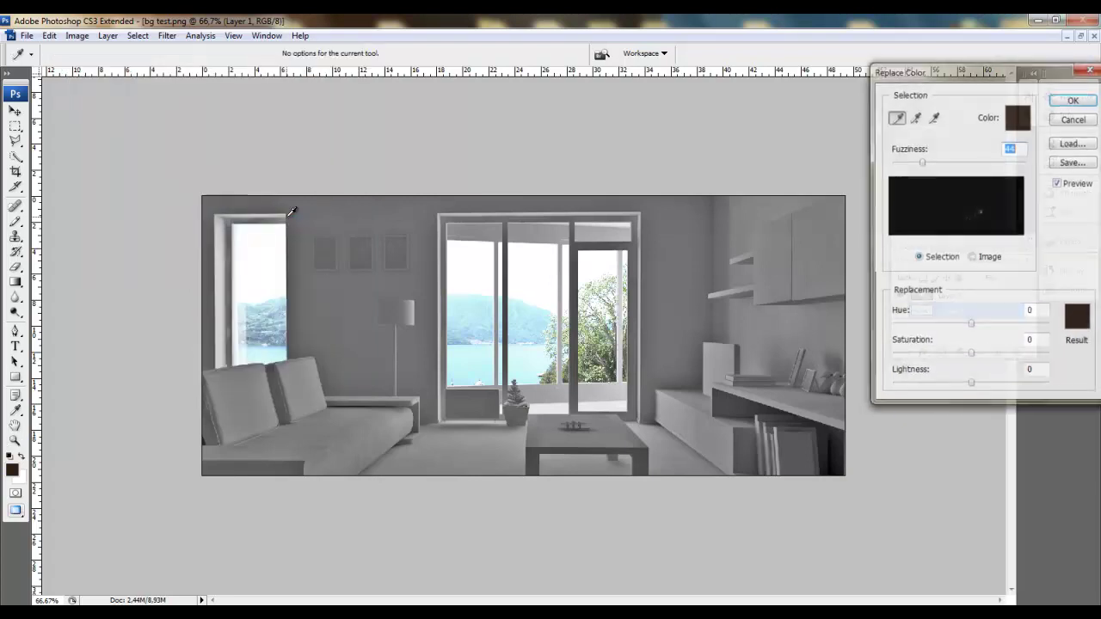
{"action": "left_click", "coordinate": [477, 360]}
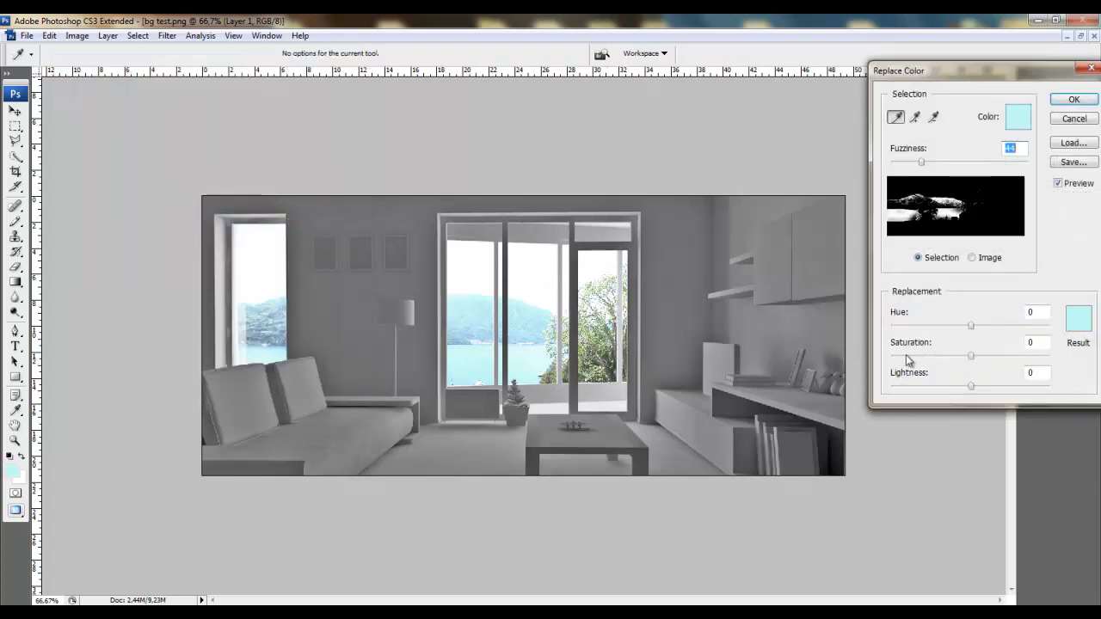
{"action": "left_click_drag", "start_coordinate": [971, 357], "coordinate": [965, 386]}
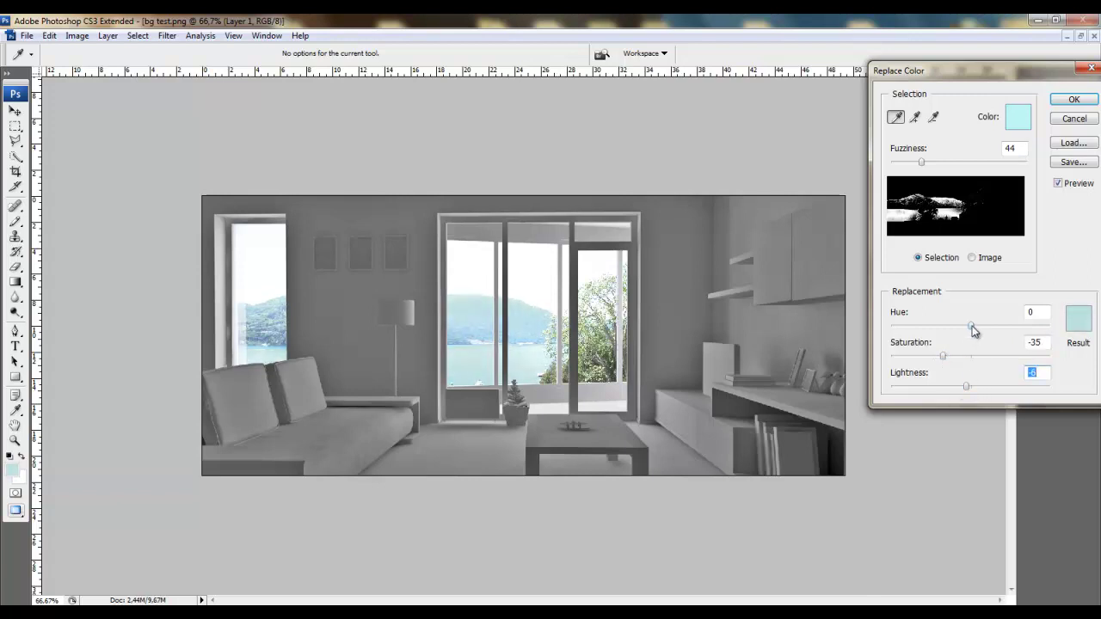
{"action": "mouse_move", "coordinate": [972, 327]}
{"action": "left_mouse_down"}
{"action": "mouse_move", "coordinate": [958, 328]}
{"action": "mouse_move", "coordinate": [987, 329]}
{"action": "mouse_move", "coordinate": [970, 327]}
{"action": "left_mouse_up"}
{"action": "left_click", "coordinate": [940, 355]}
{"action": "left_click", "coordinate": [1073, 99]}
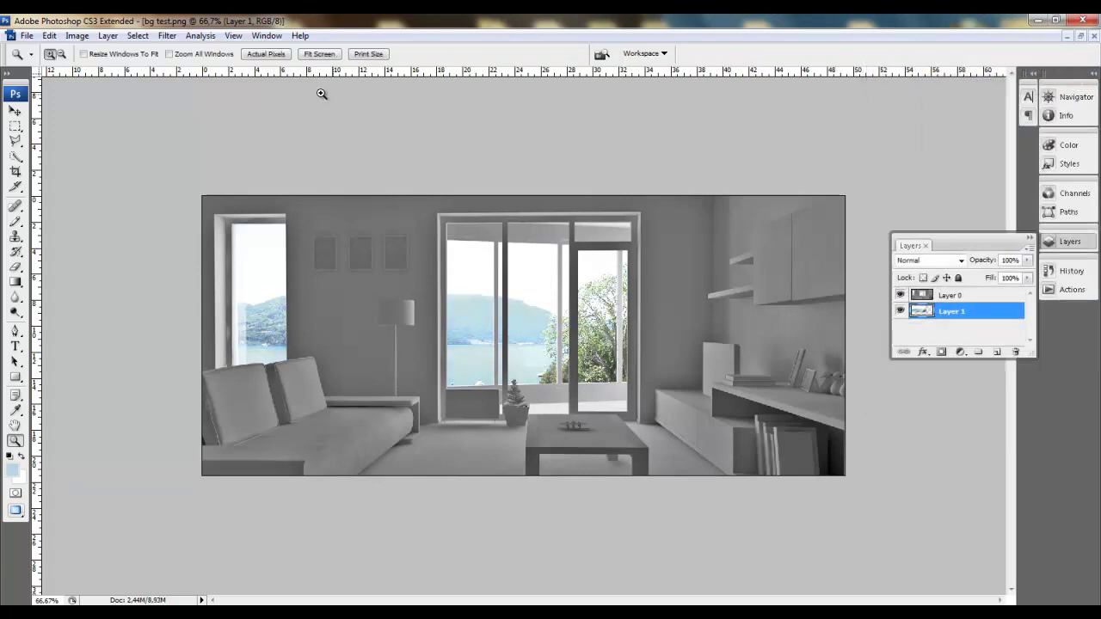
Step: Apply Selective Color to the Cyans range: Cyan about -53%, Magenta -16%
{"action": "left_click", "coordinate": [77, 35]}
{"action": "mouse_move", "coordinate": [103, 70]}
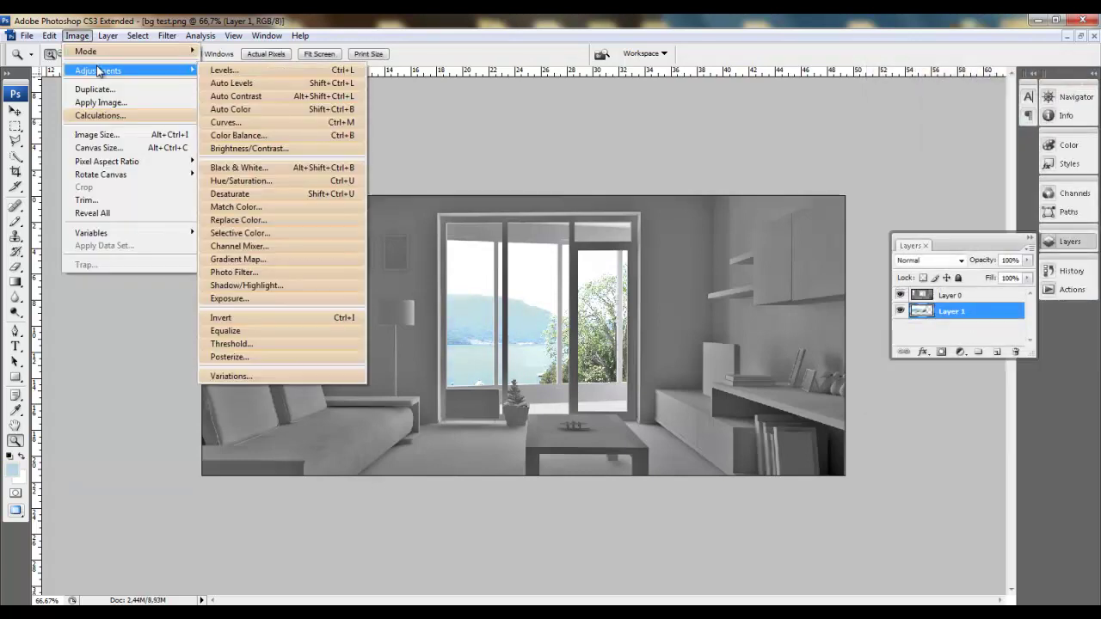
{"action": "left_click", "coordinate": [268, 234]}
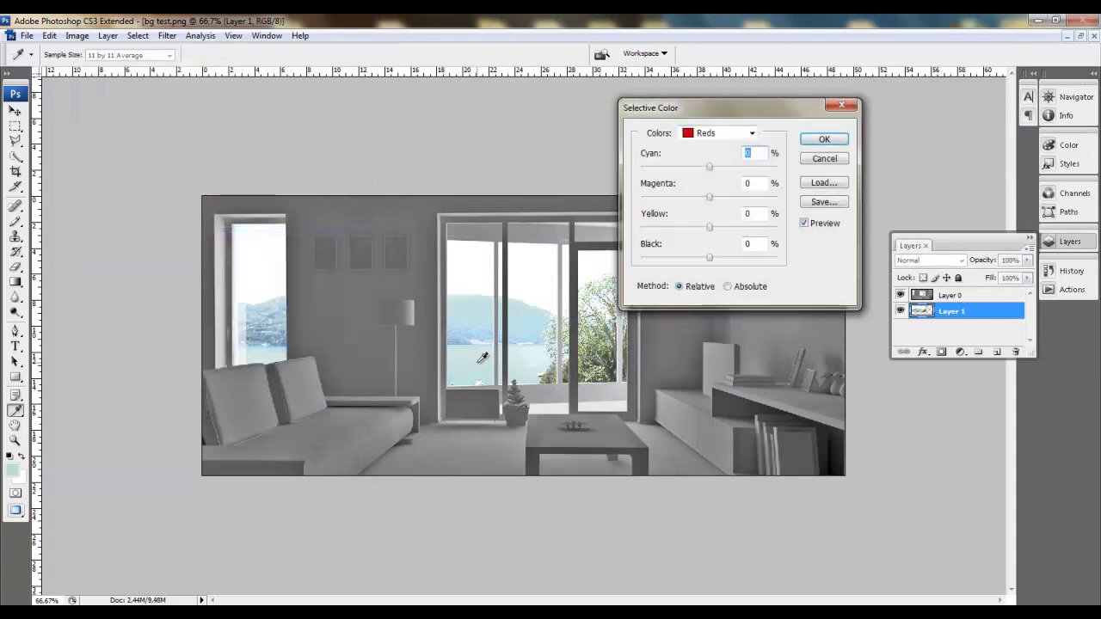
{"action": "left_click", "coordinate": [720, 134]}
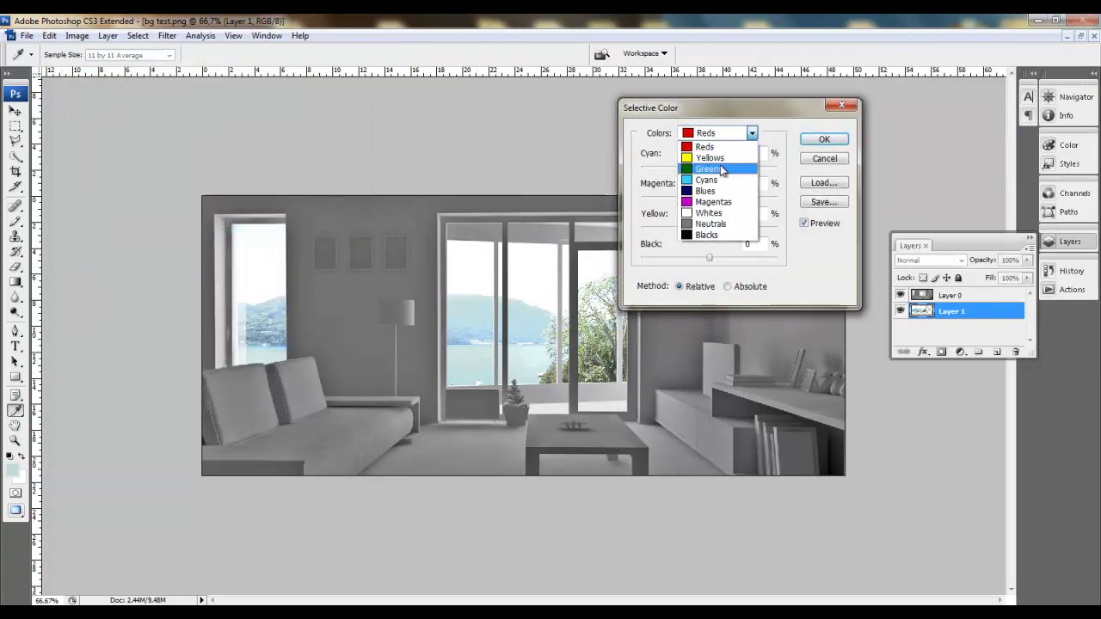
{"action": "left_click", "coordinate": [722, 182]}
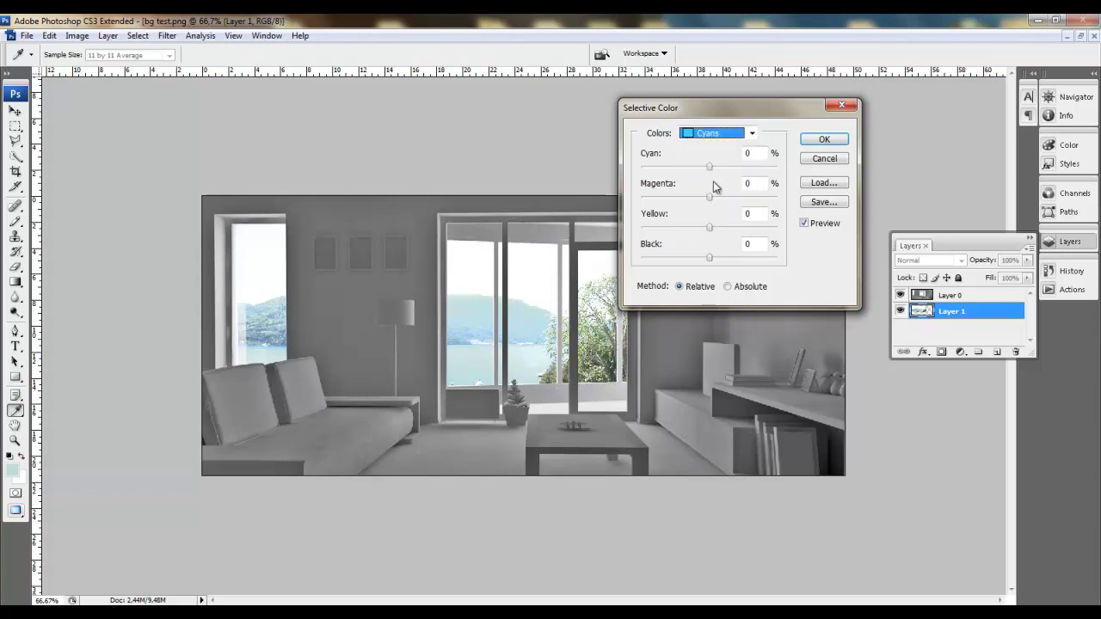
{"action": "left_click_drag", "start_coordinate": [710, 169], "coordinate": [720, 227]}
{"action": "key", "text": "ctrl+space"}
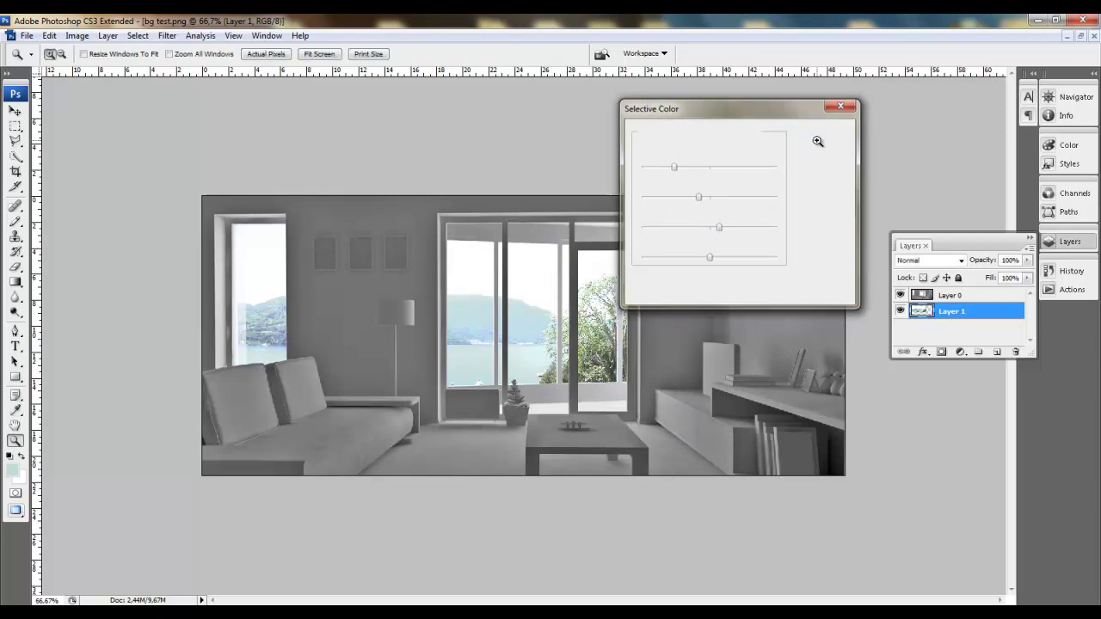
{"action": "left_click", "coordinate": [816, 141]}
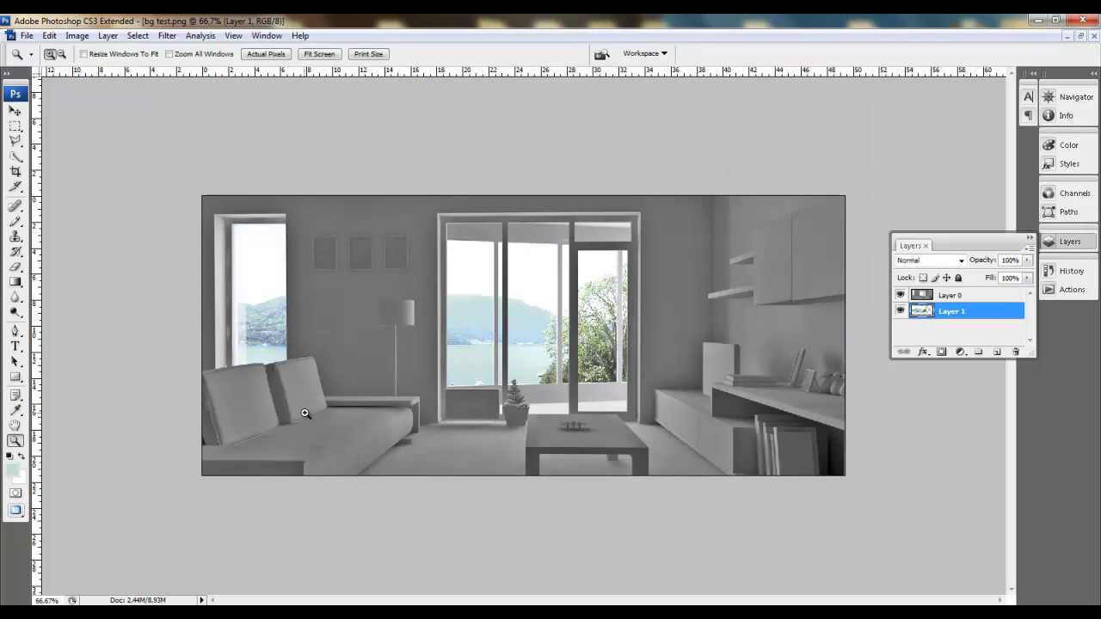
Step: Zoom into the left window to check the panorama blend, then fit the whole composite on screen
{"action": "left_click_drag", "start_coordinate": [304, 413], "coordinate": [212, 197]}
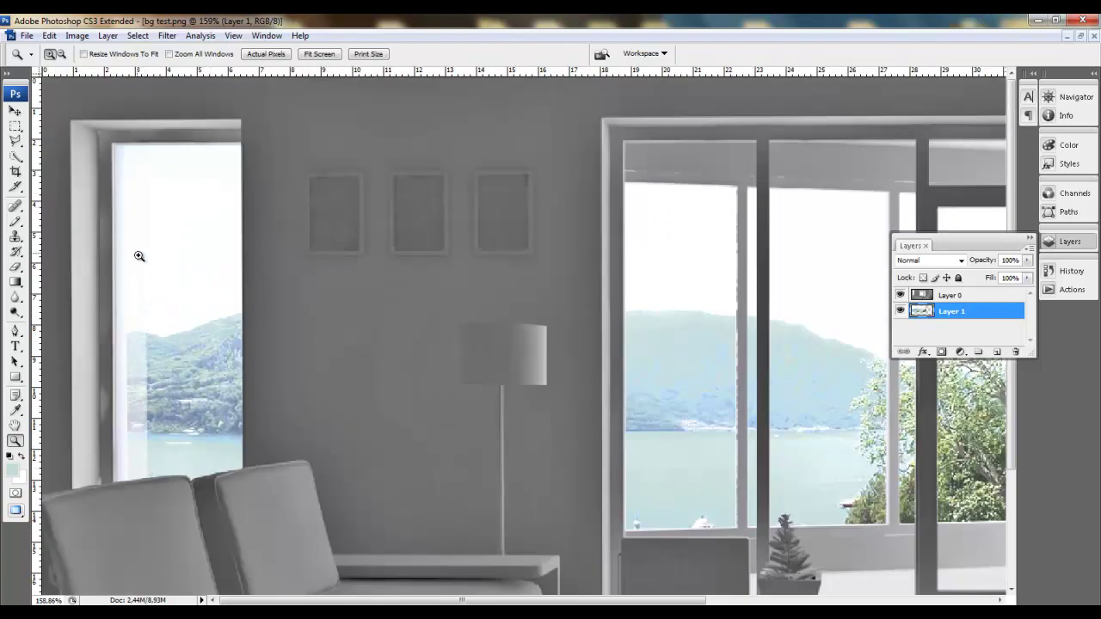
{"action": "right_click", "coordinate": [346, 329]}
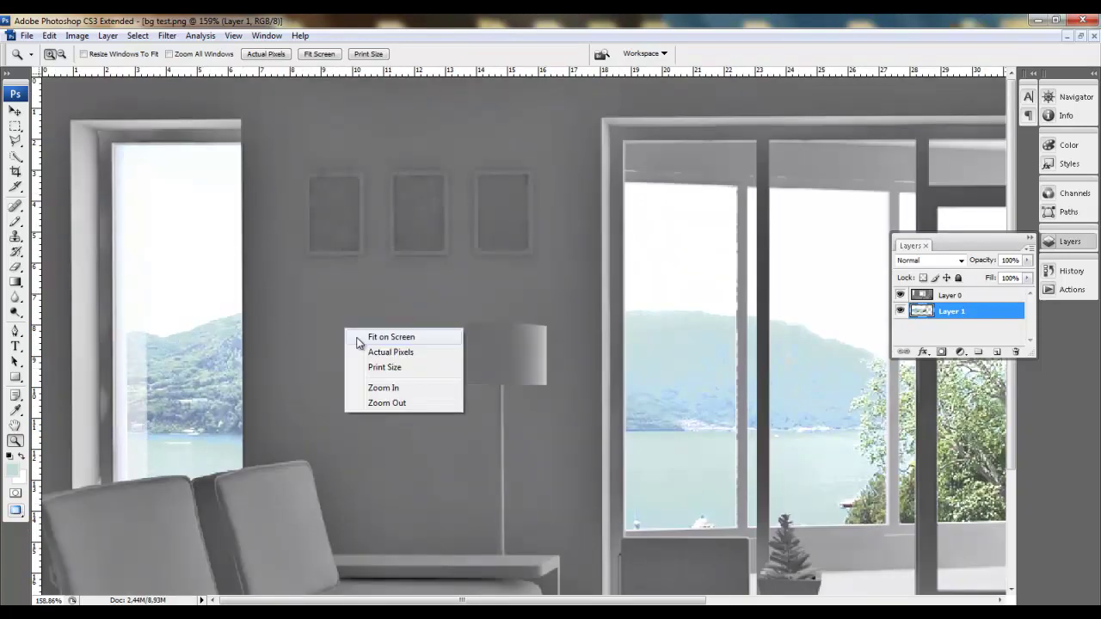
{"action": "left_click", "coordinate": [378, 337]}
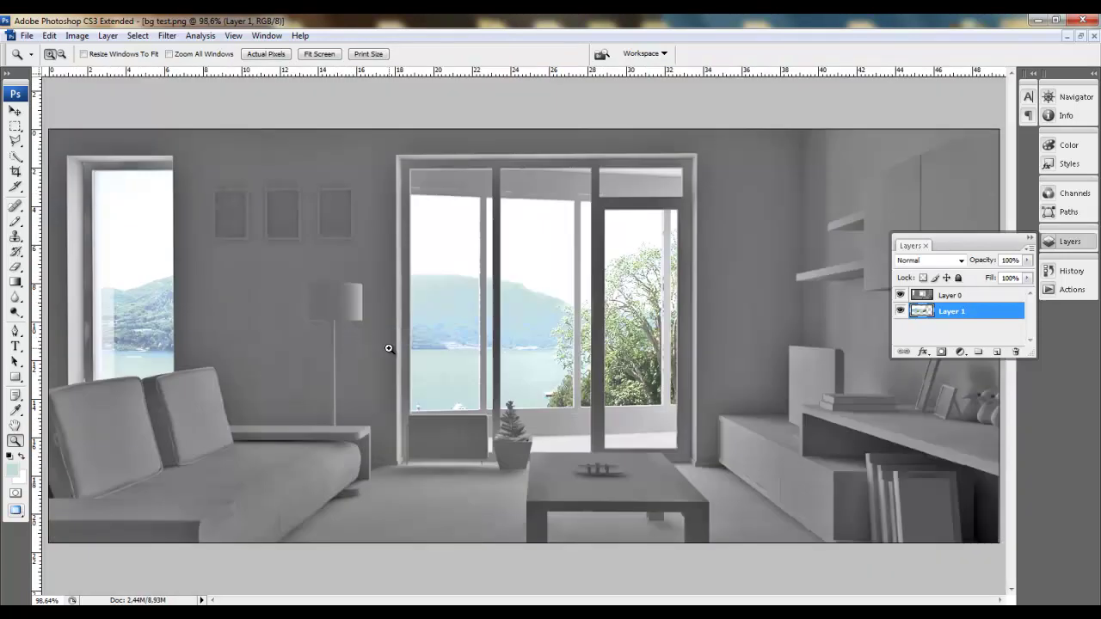
{"action": "right_click", "coordinate": [449, 270]}
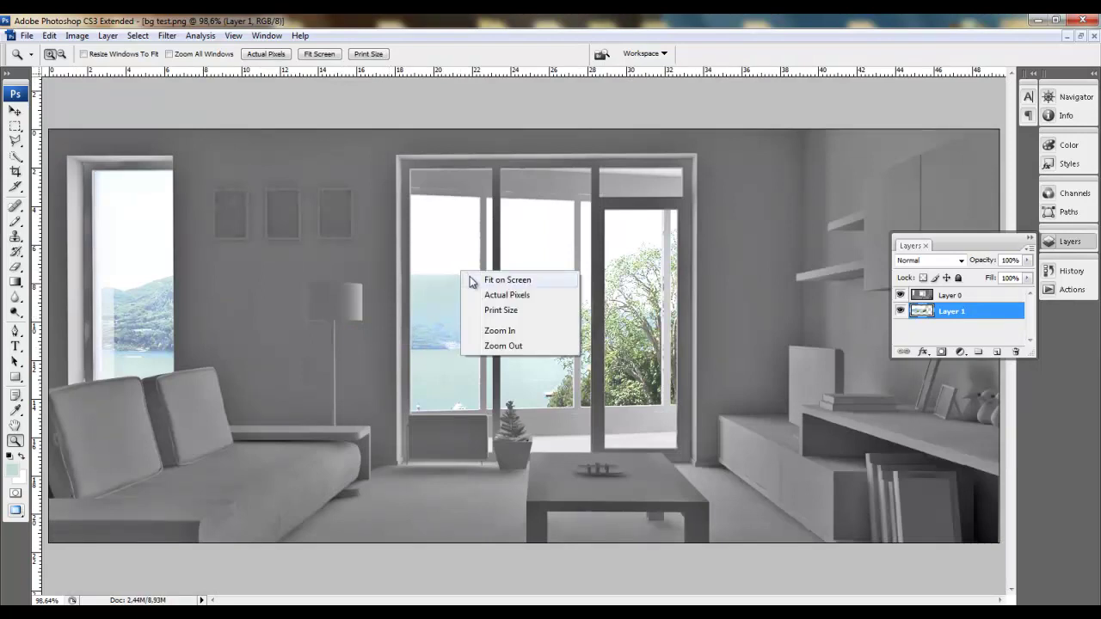
{"action": "left_click", "coordinate": [471, 276]}
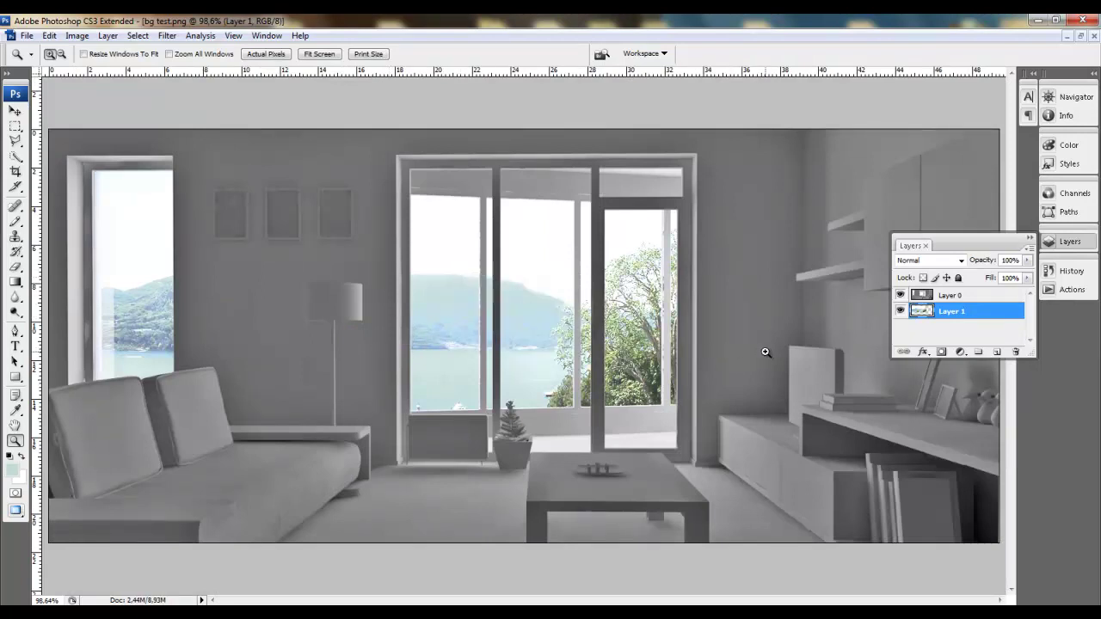